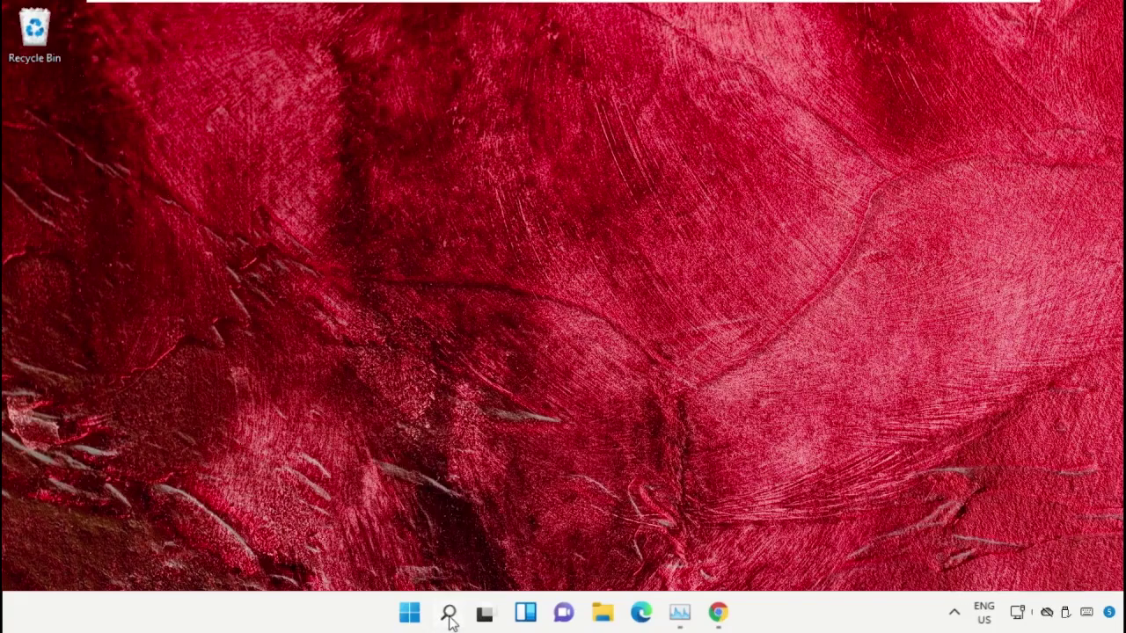
- Find Task Manager, run it as administrator, and move its window nearer the middle of the desktop
left_click(449, 618)
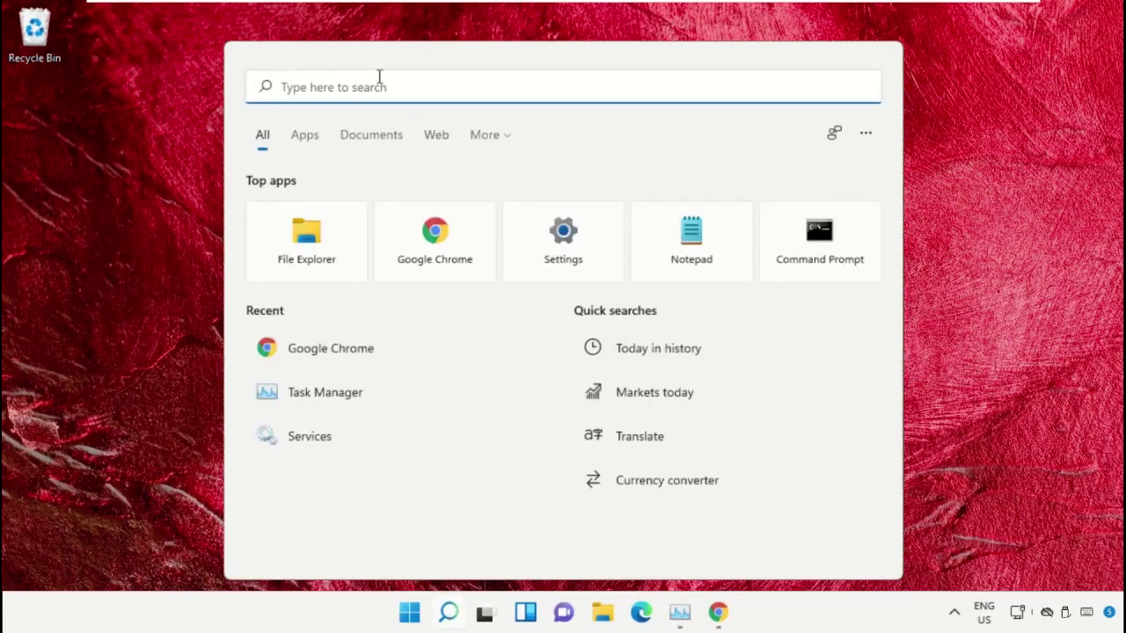
type("task manager")
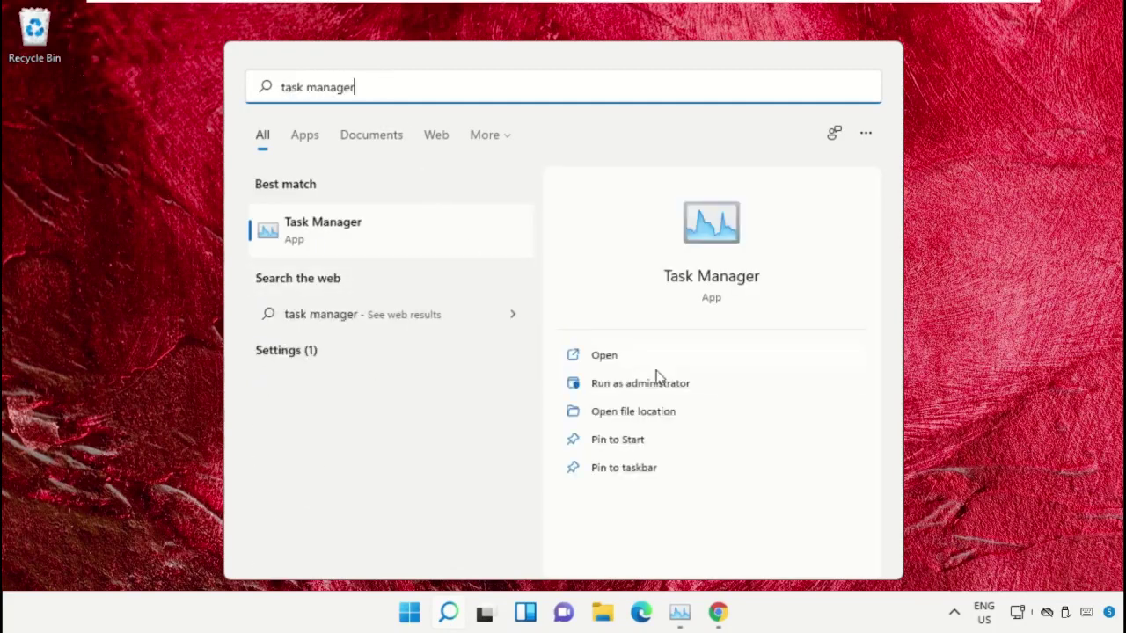
left_click(649, 388)
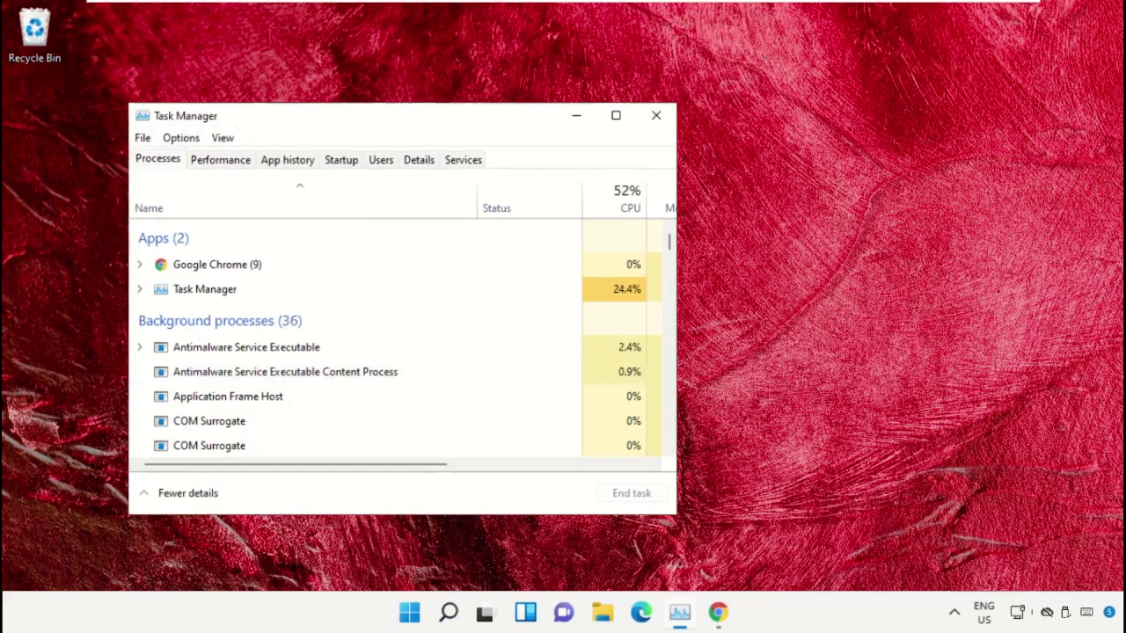
left_click_drag(227, 121, 513, 99)
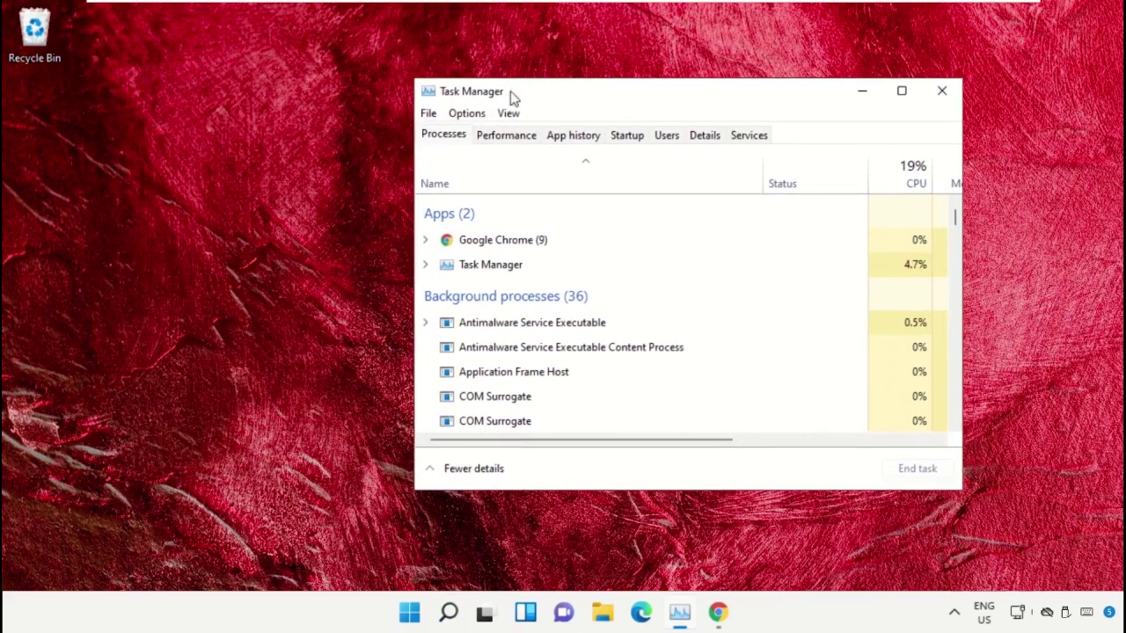
- Start a new task from Task Manager and browse for the program to run
left_click(429, 115)
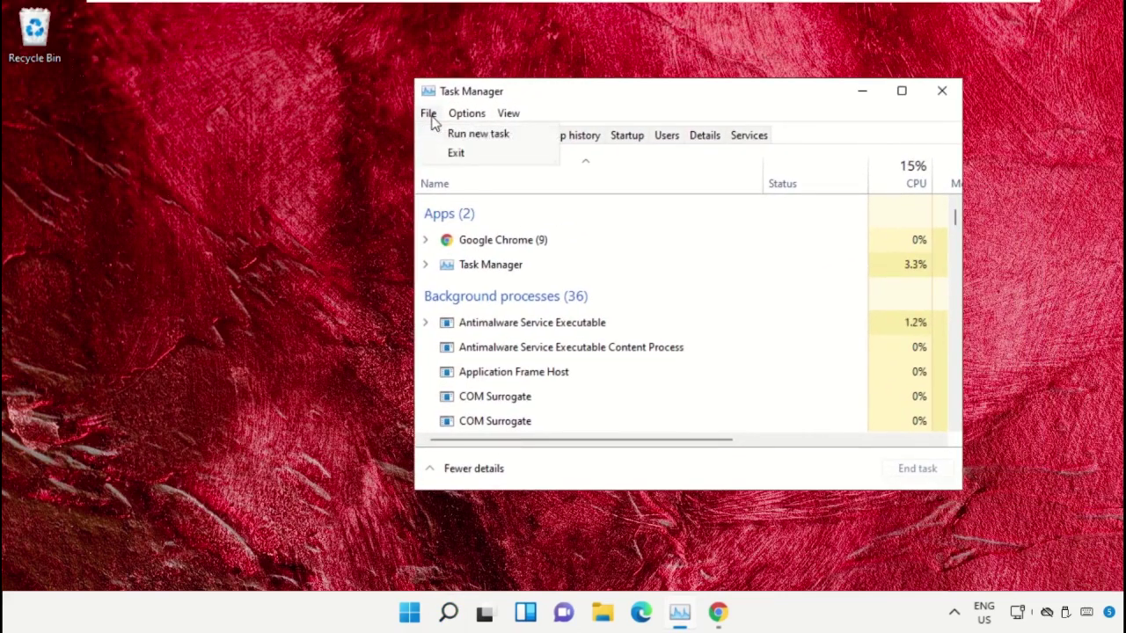
left_click(531, 141)
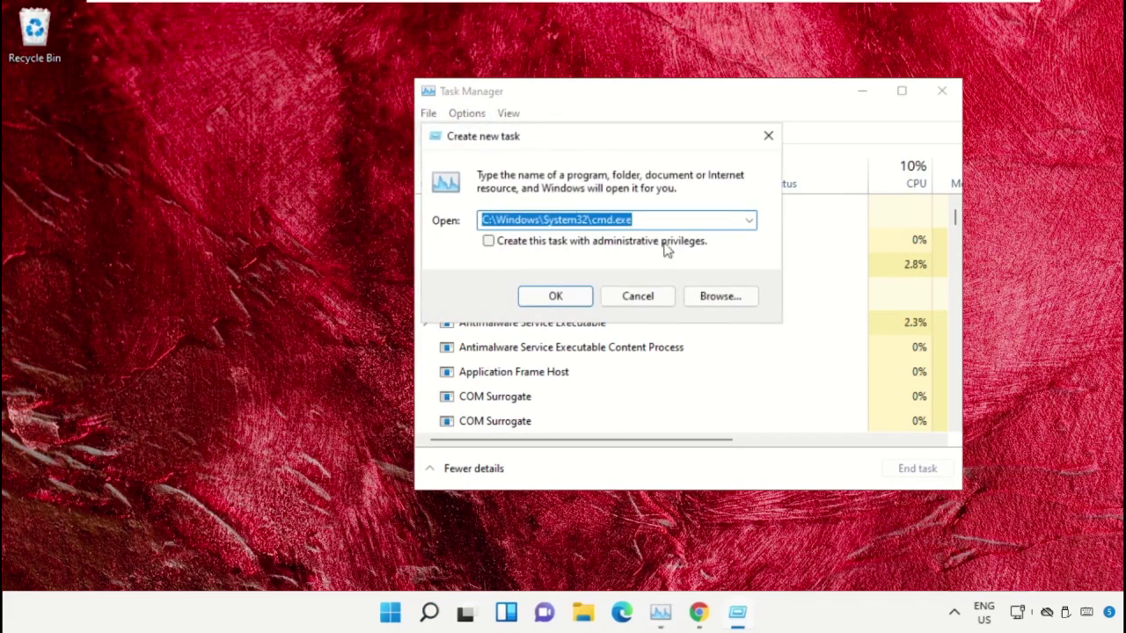
left_click(723, 298)
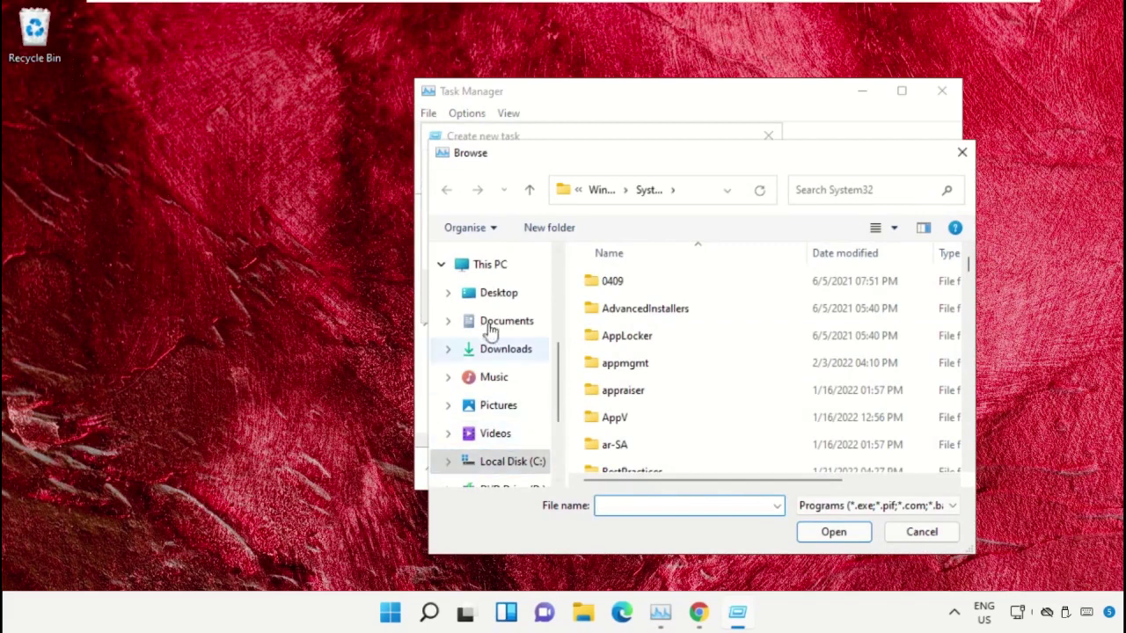
- Browse to the System32 folder inside Windows on Local Disk (C:)
left_click(490, 264)
scroll(695, 312, "down", 2)
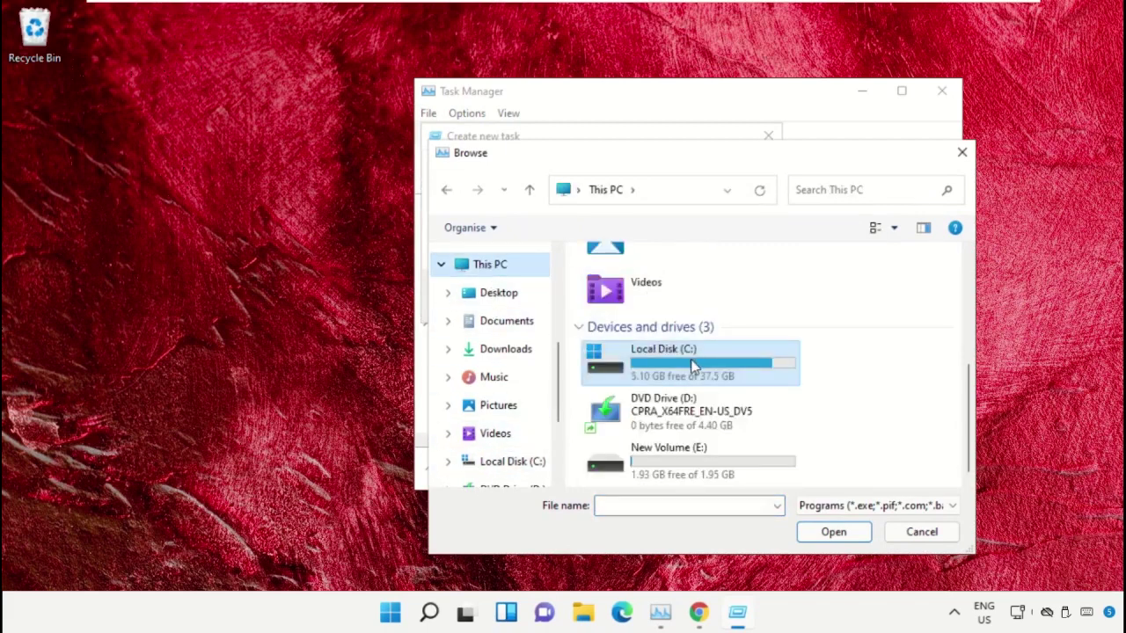
double_click(691, 367)
scroll(669, 374, "down", 2)
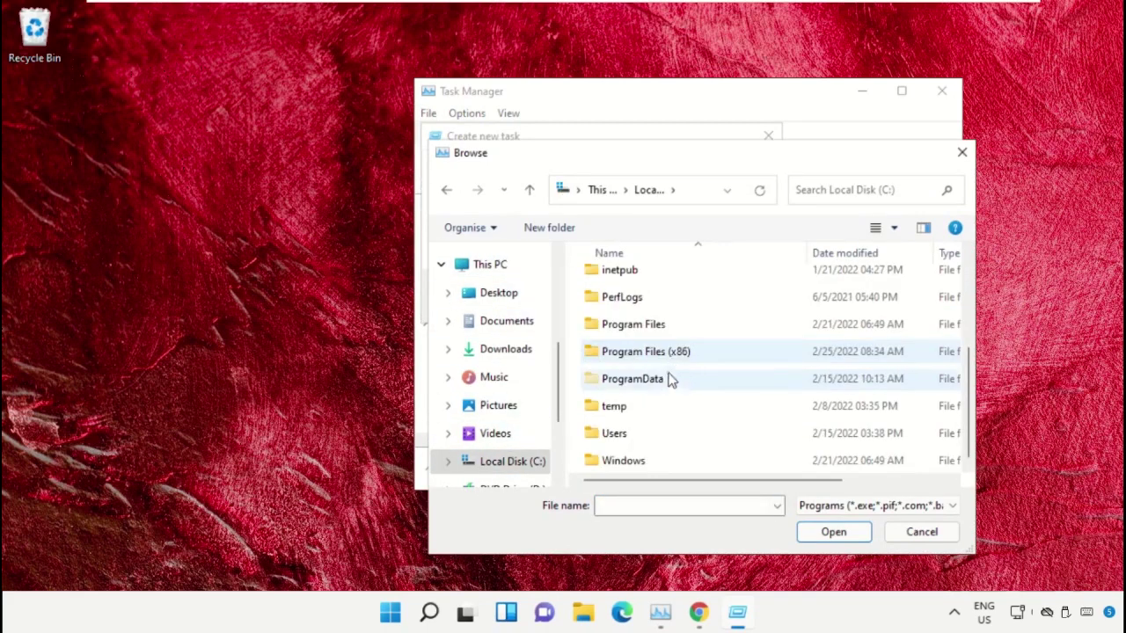
left_click(630, 469)
double_click(630, 469)
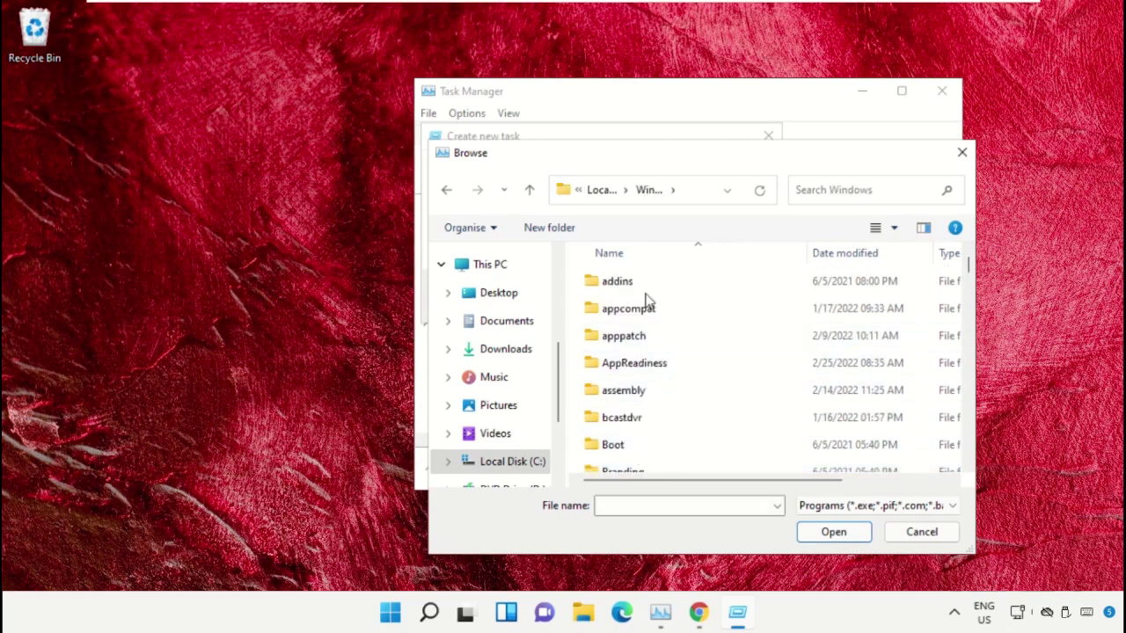
scroll(647, 299, "down", 20)
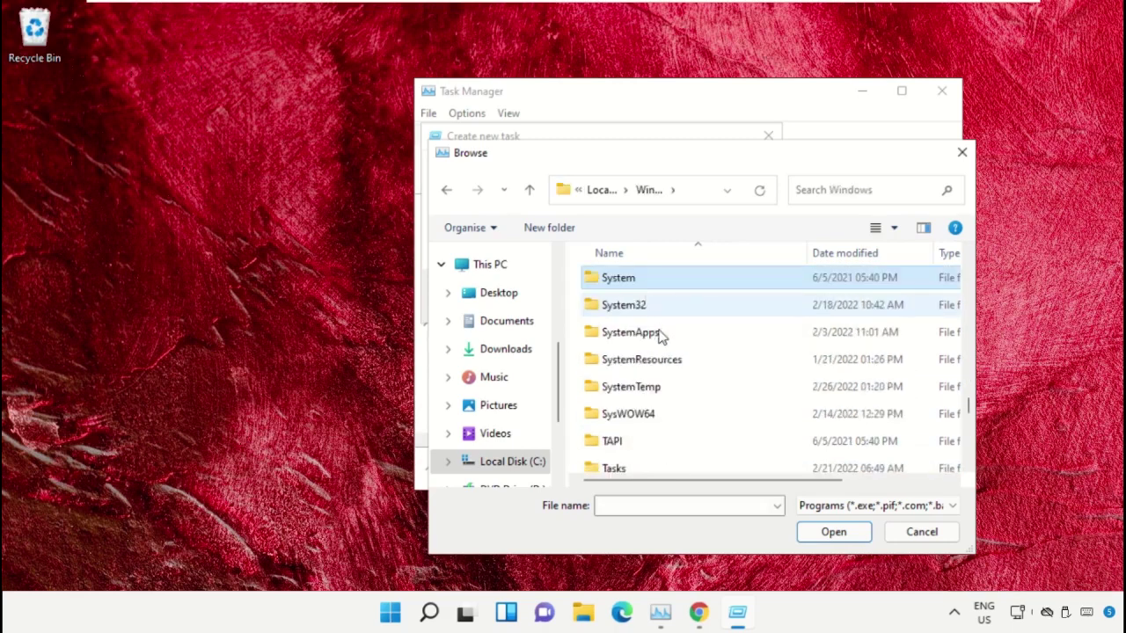
left_click(670, 317)
double_click(668, 315)
- Find cmd.exe in the System32 folder and choose it as the program for the new task
scroll(660, 348, "down", 10)
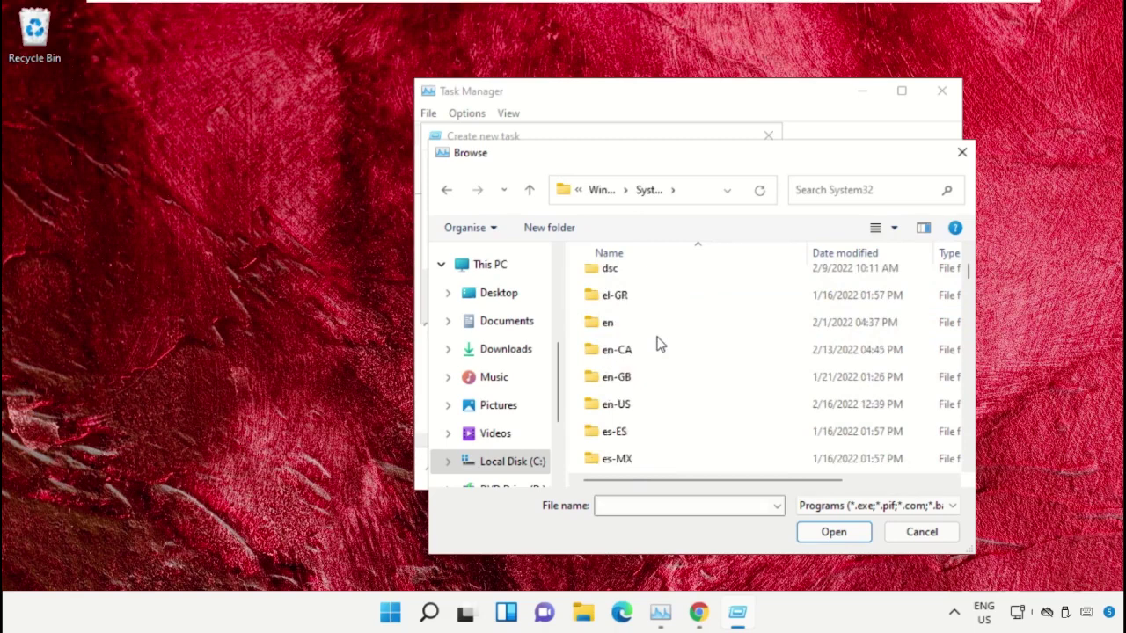
scroll(674, 376, "down", 10)
double_click(678, 376)
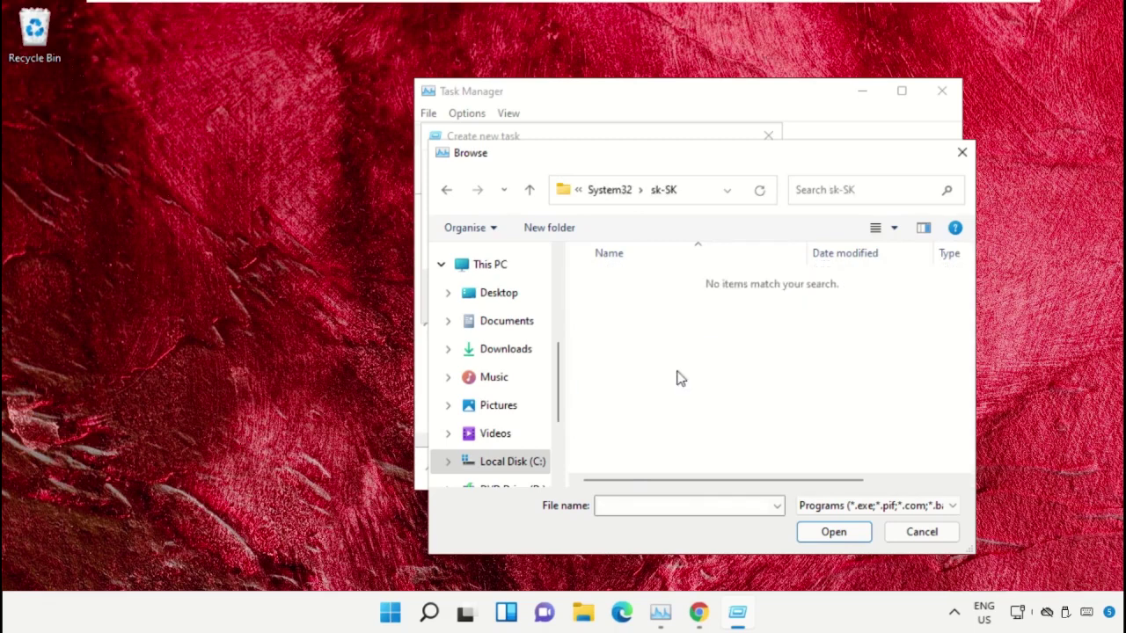
key("alt+Left")
scroll(678, 376, "down", 20)
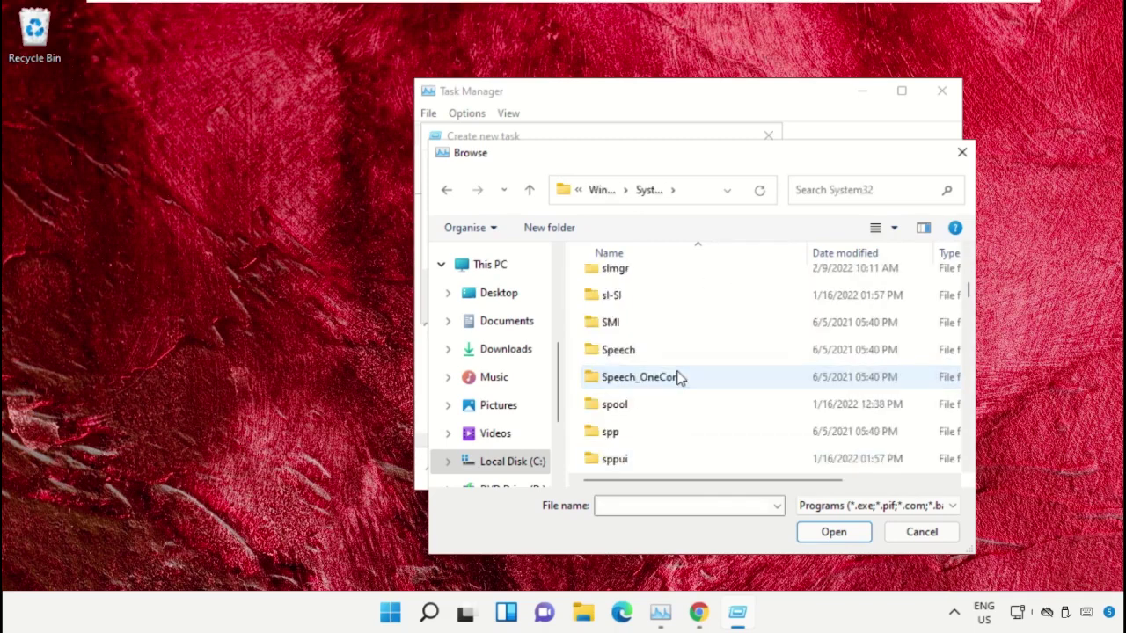
type("cmd")
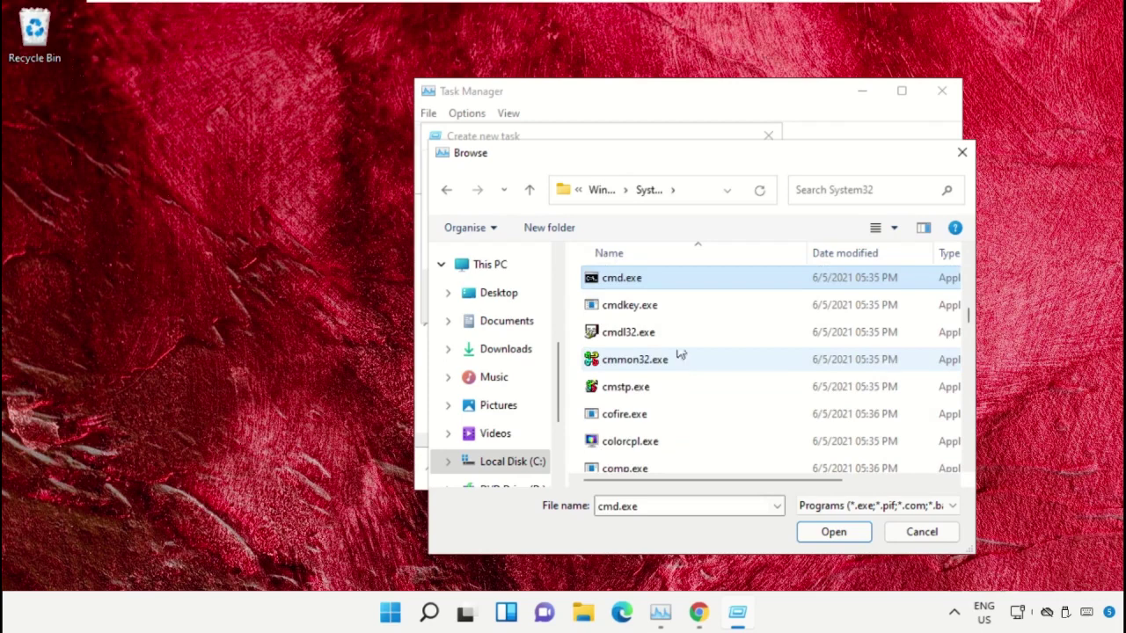
double_click(641, 279)
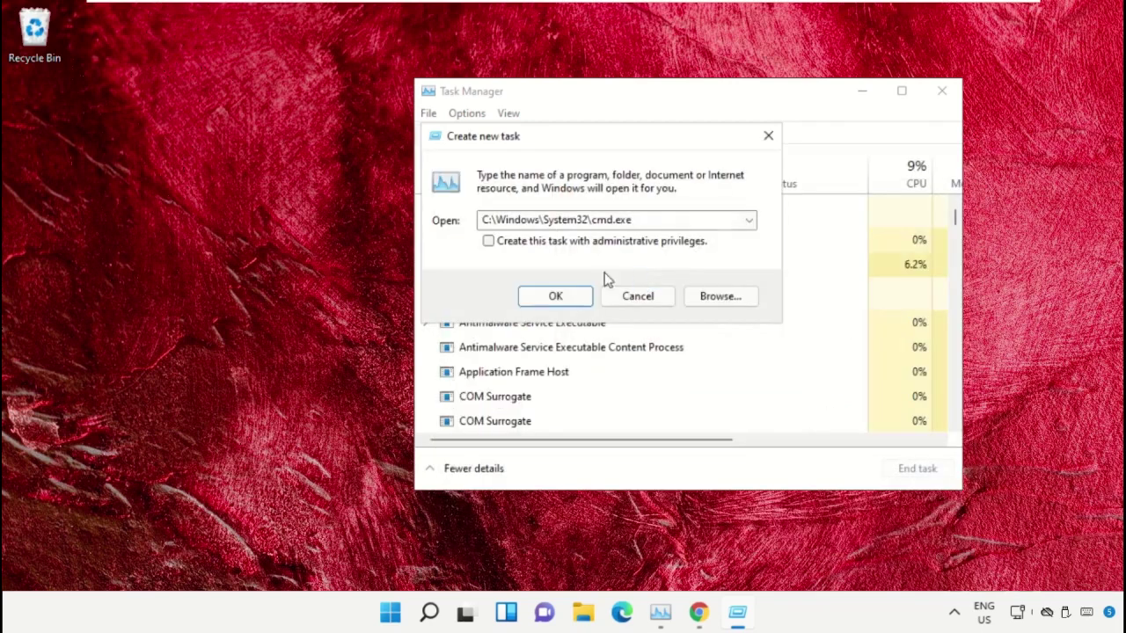
- Create the C:\Windows\System32\cmd.exe task with administrative privileges
left_click_drag(684, 219, 372, 220)
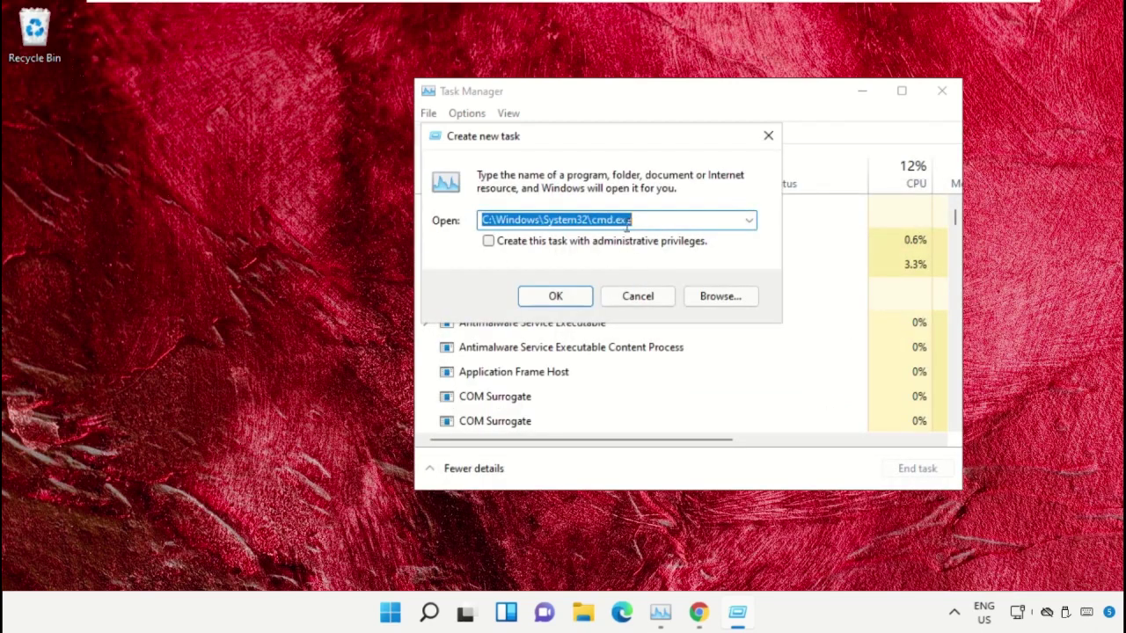
left_click(533, 242)
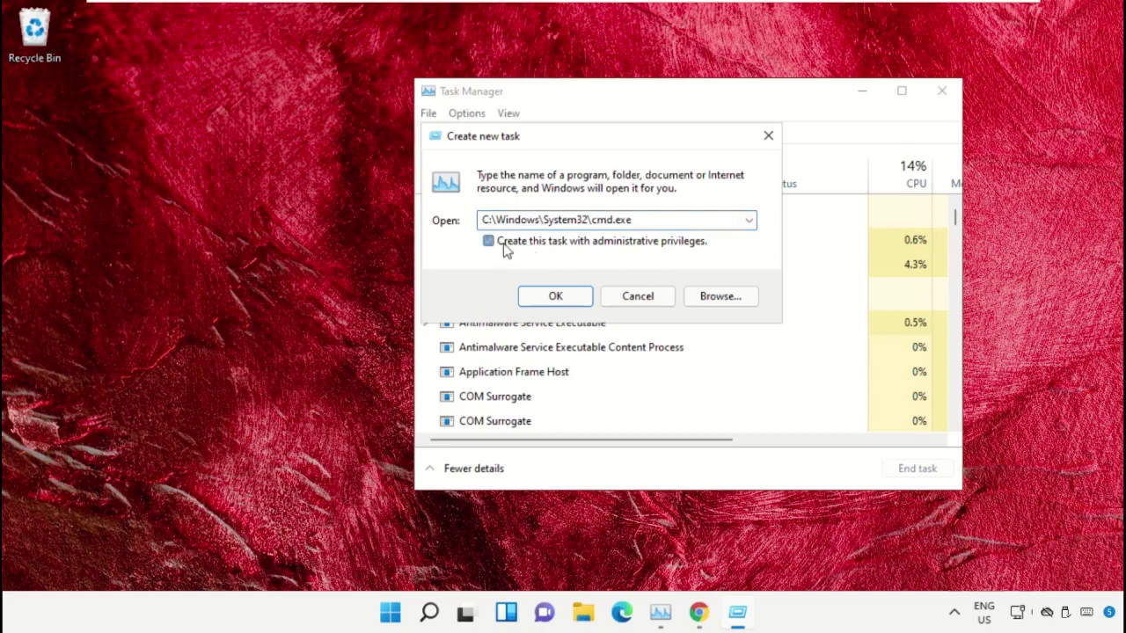
left_click(548, 299)
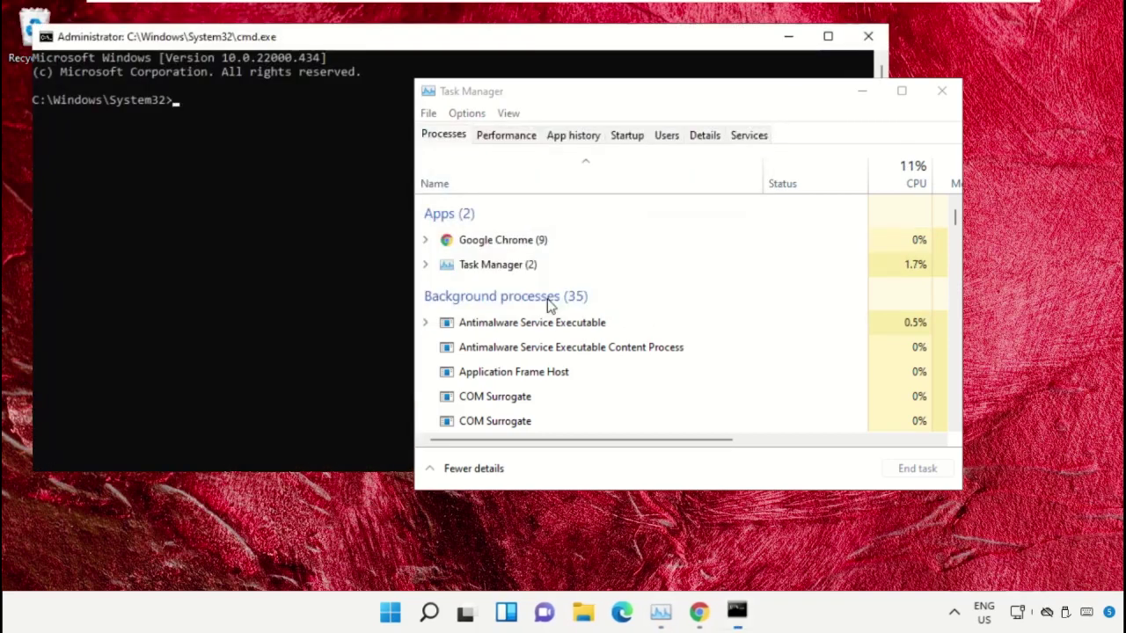
- Minimize Task Manager, then shrink the Command Prompt window and move it to the lower centre of the desktop
left_click(861, 92)
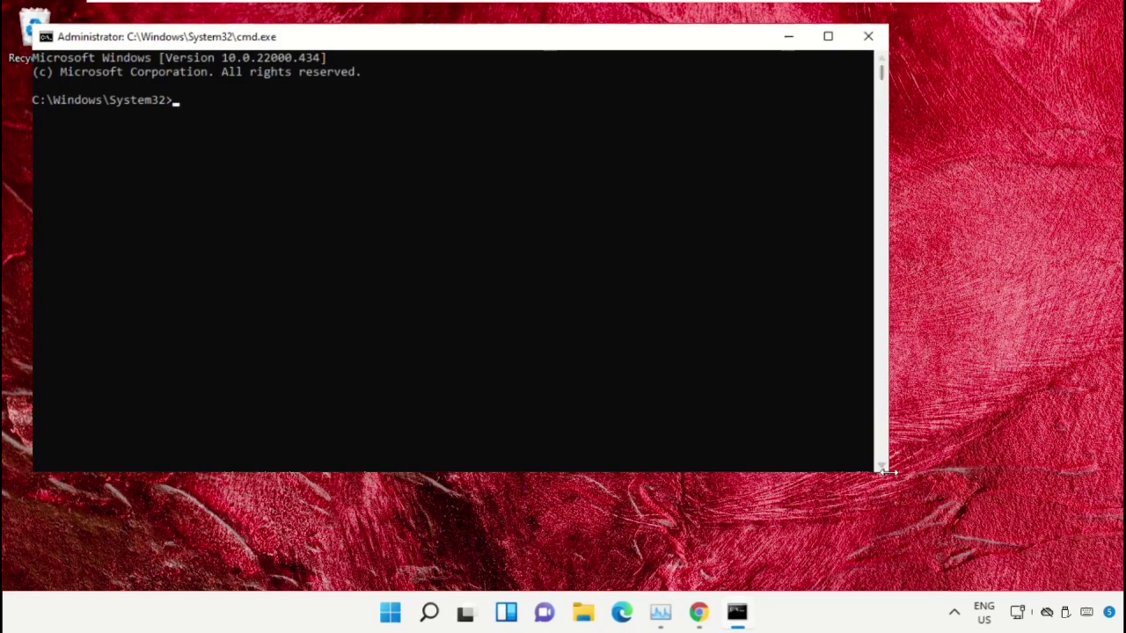
left_click_drag(890, 478, 656, 391)
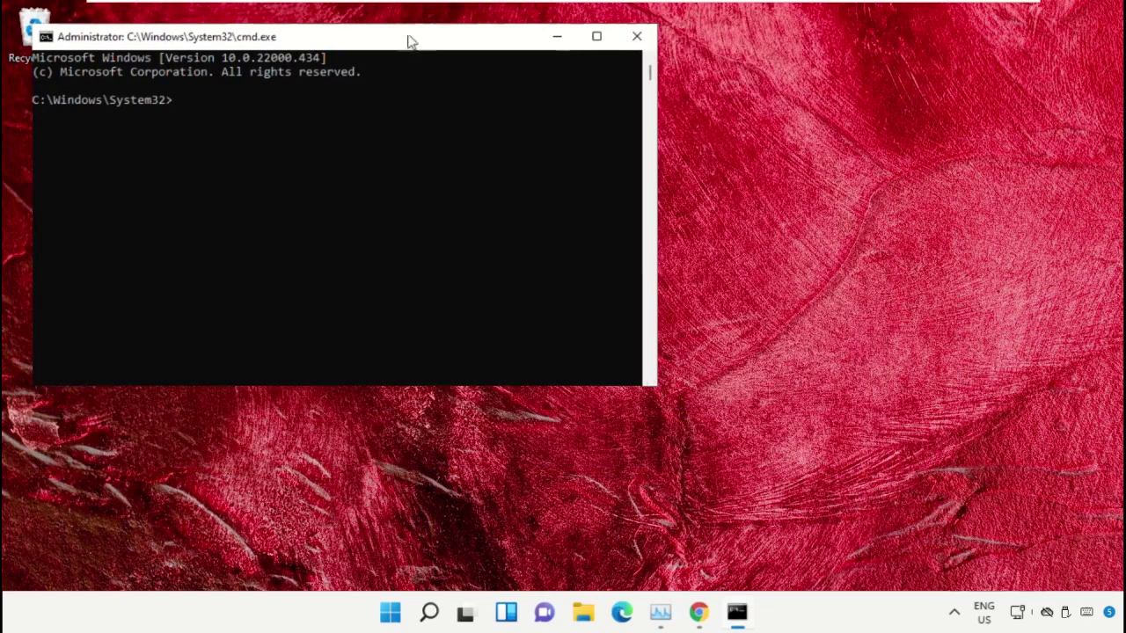
left_click_drag(409, 41, 692, 217)
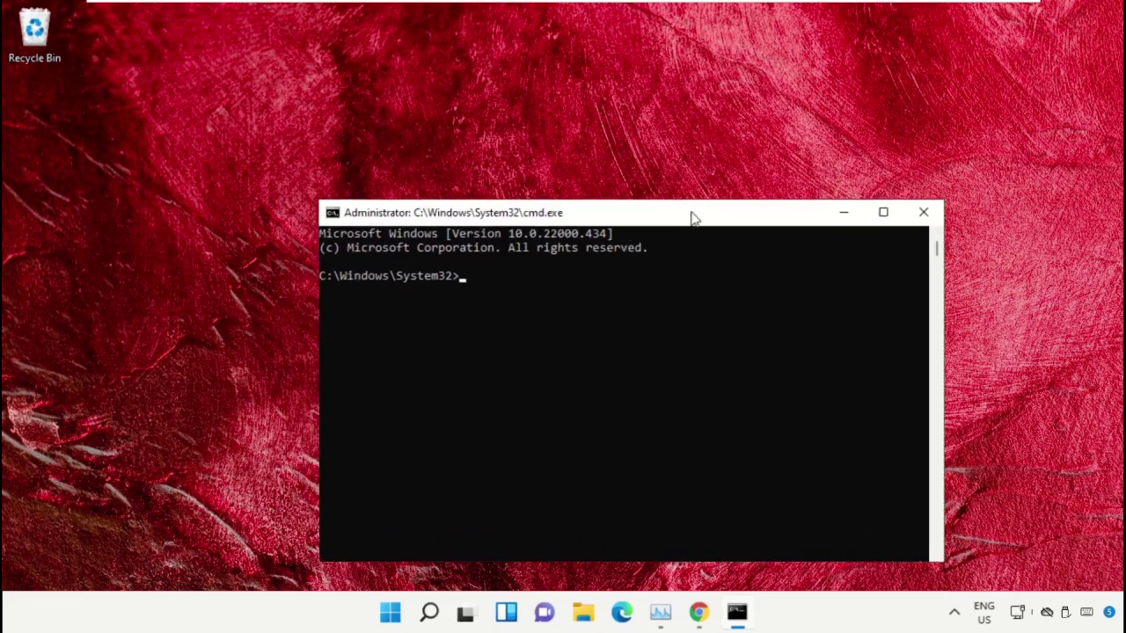
- Place the Chrome taskbar icon before Task Manager's, switch to Chrome and load google.com
left_click_drag(698, 613, 661, 615)
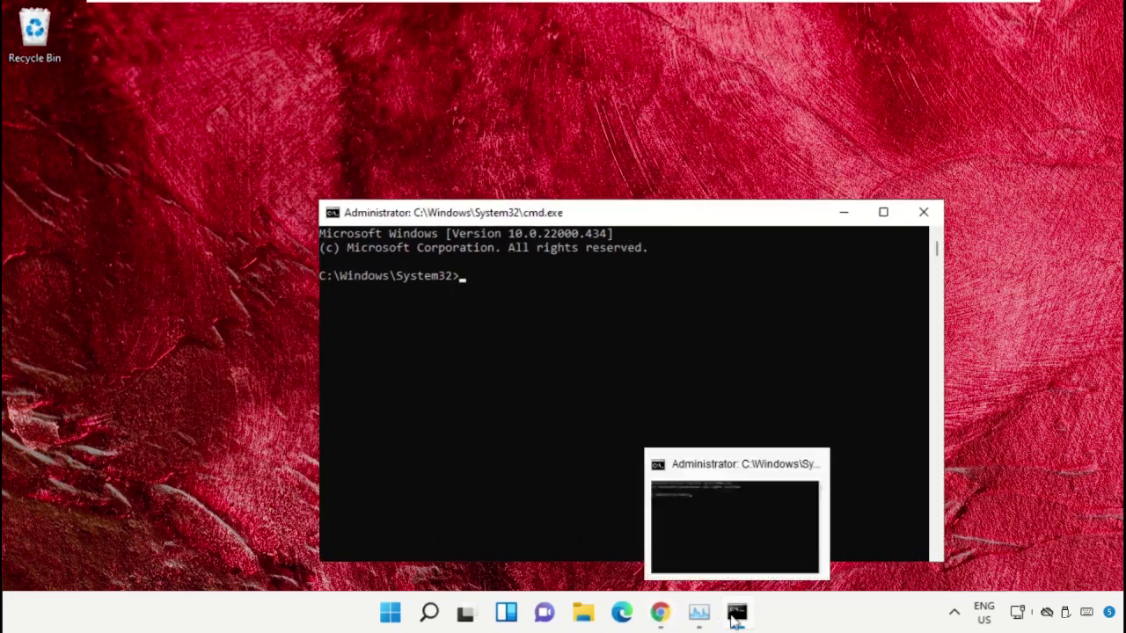
left_click(658, 613)
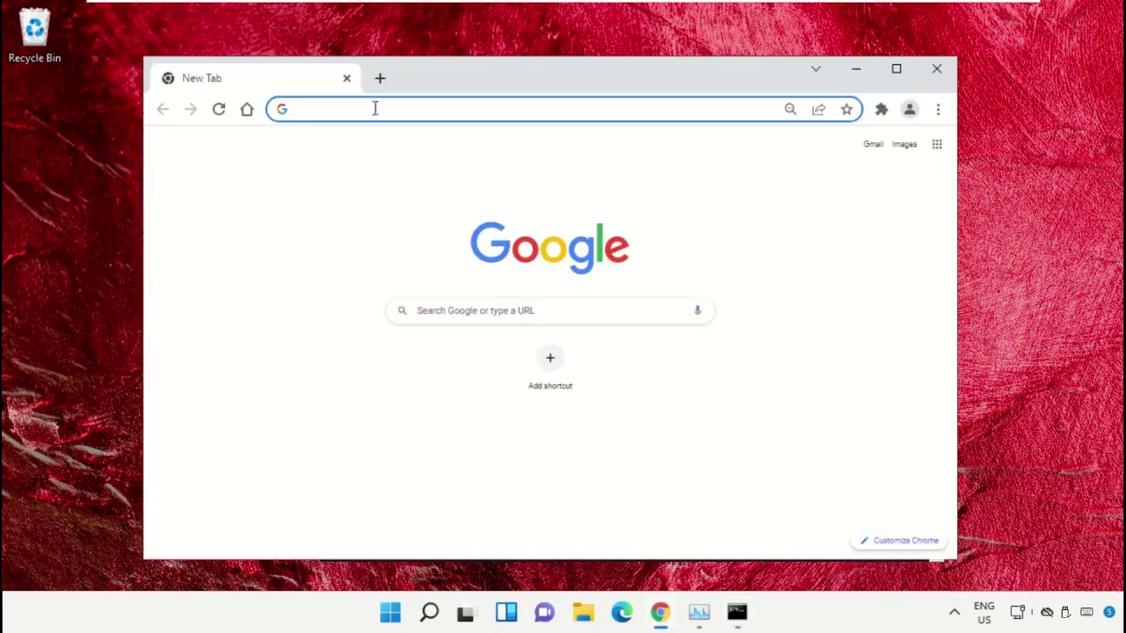
type("goog")
key("Return")
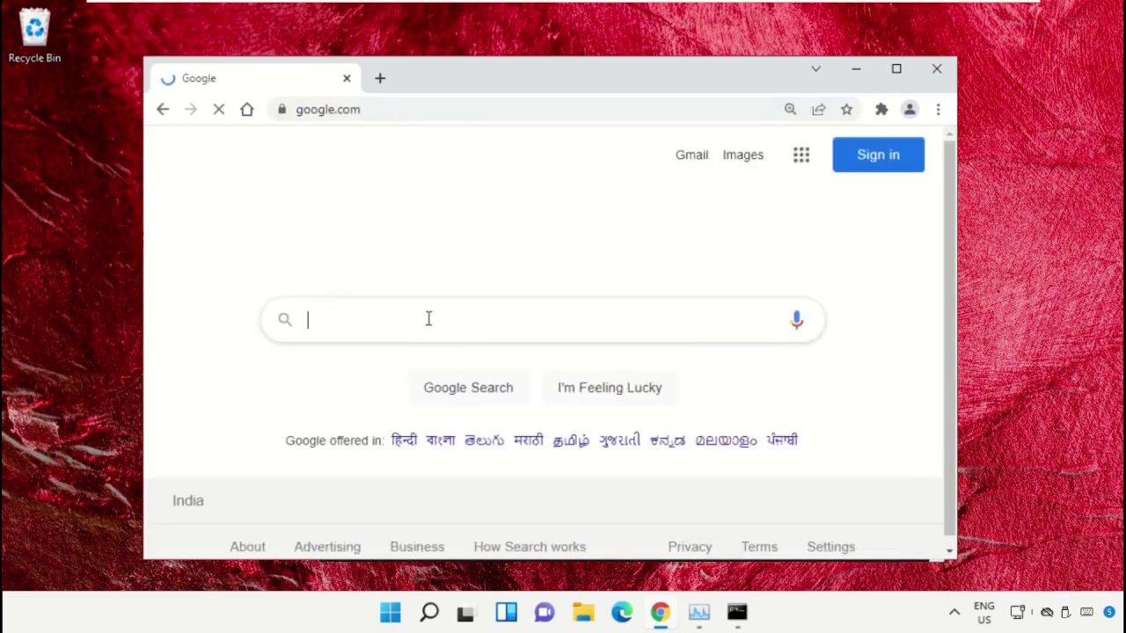
- Search Google for "hows.tech windows commands" and open the Important Windows Commands page from Hows.tech
type("hows.te")
key("Down")
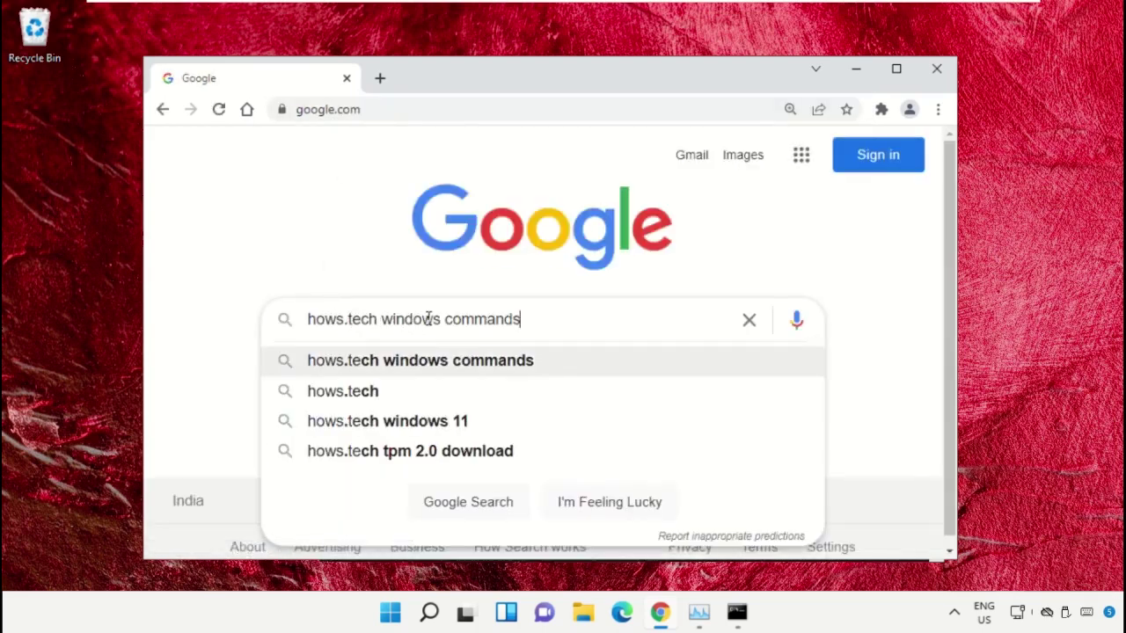
key("Return")
left_click_drag(566, 168, 293, 149)
left_click(349, 146)
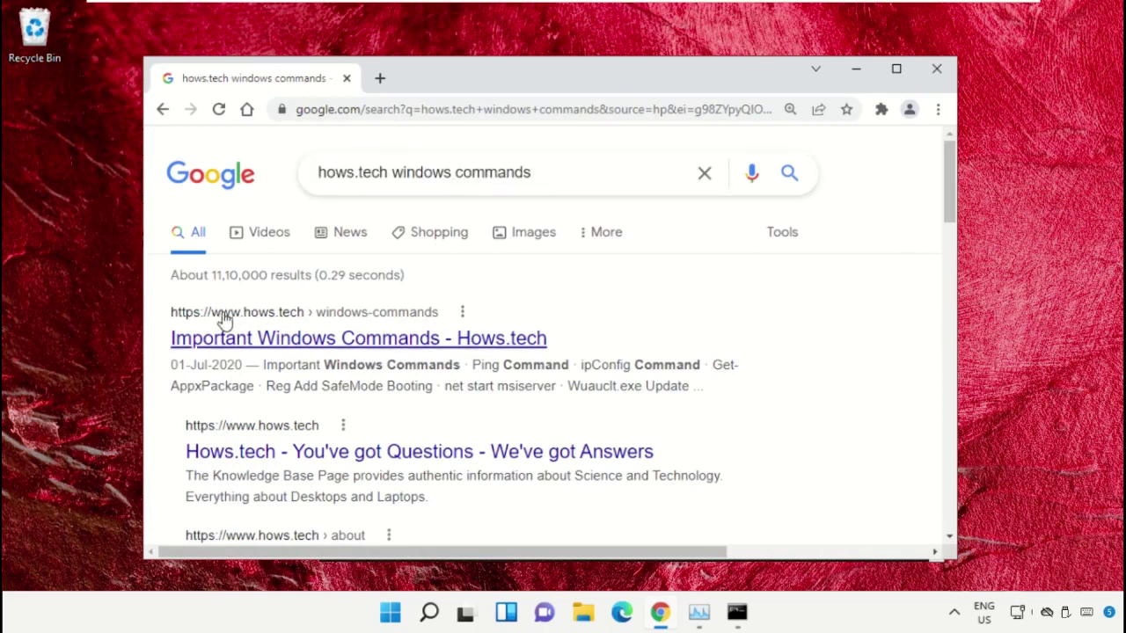
left_click(481, 345)
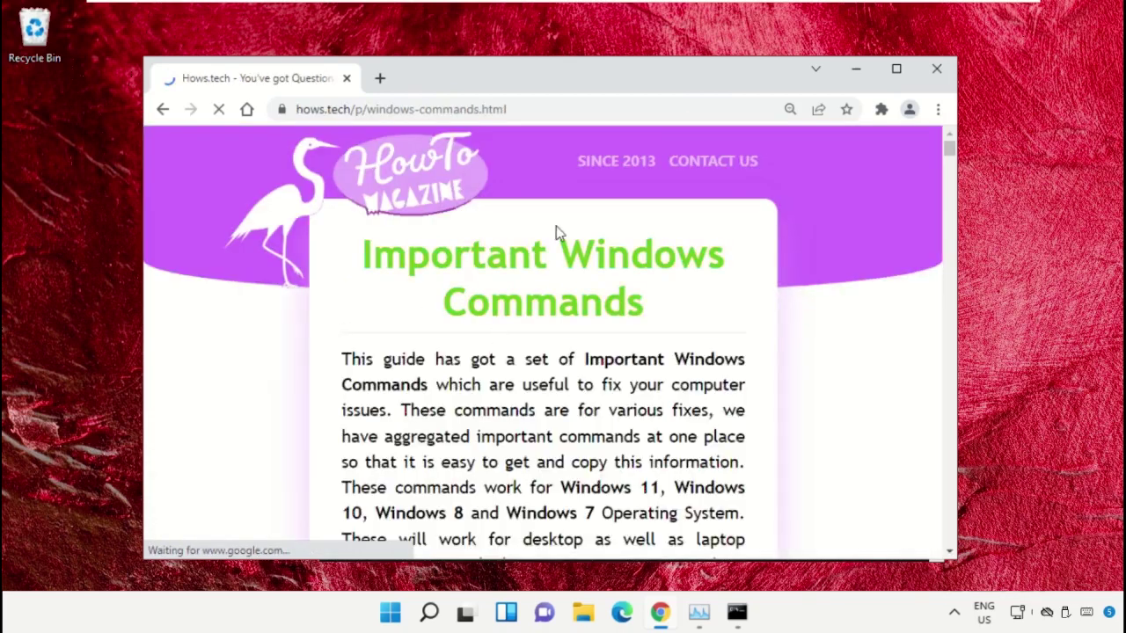
- Find Command 12 on the page and copy sfc /scanfile=c:\windows\system32\ieframe.dll
scroll(555, 233, "down", 8)
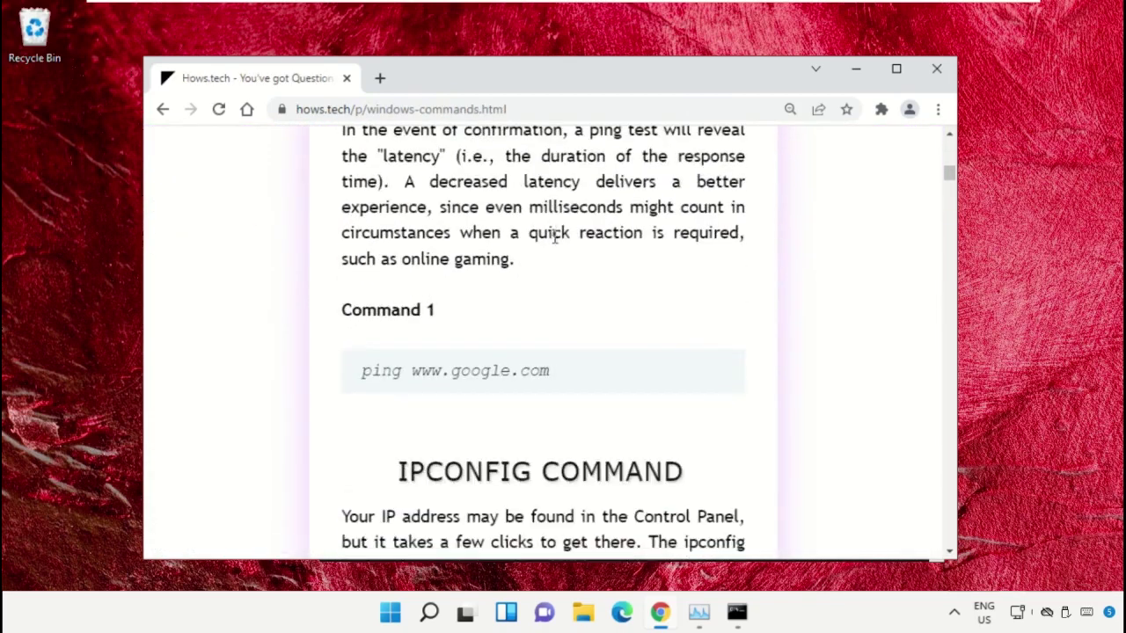
scroll(556, 236, "down", 15)
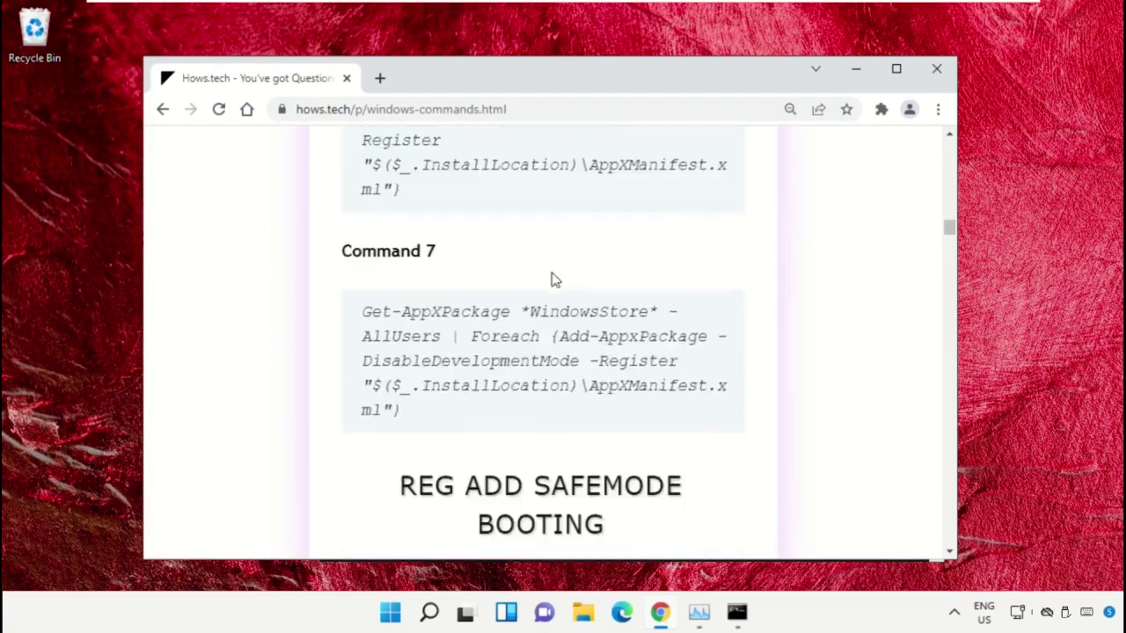
scroll(556, 280, "down", 15)
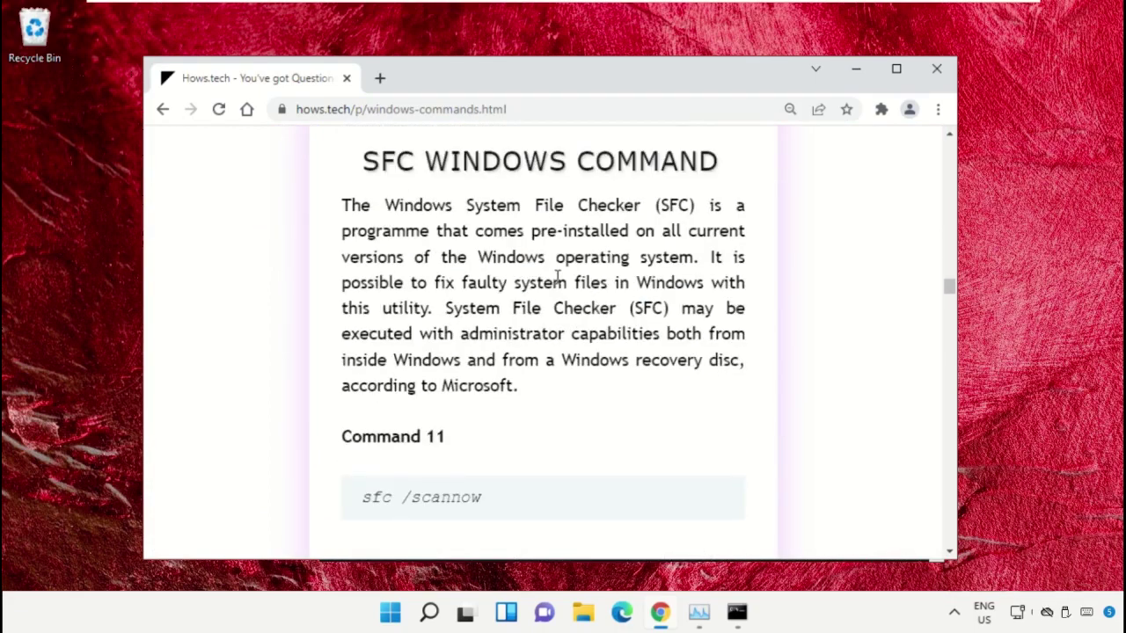
scroll(556, 282, "down", 13)
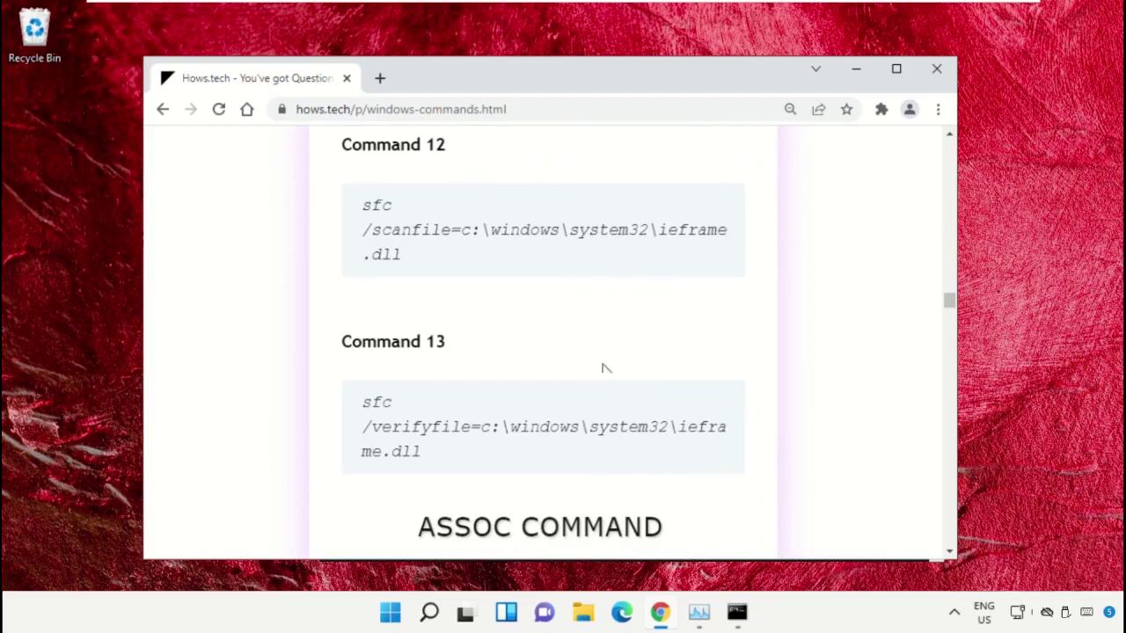
triple_click(496, 230)
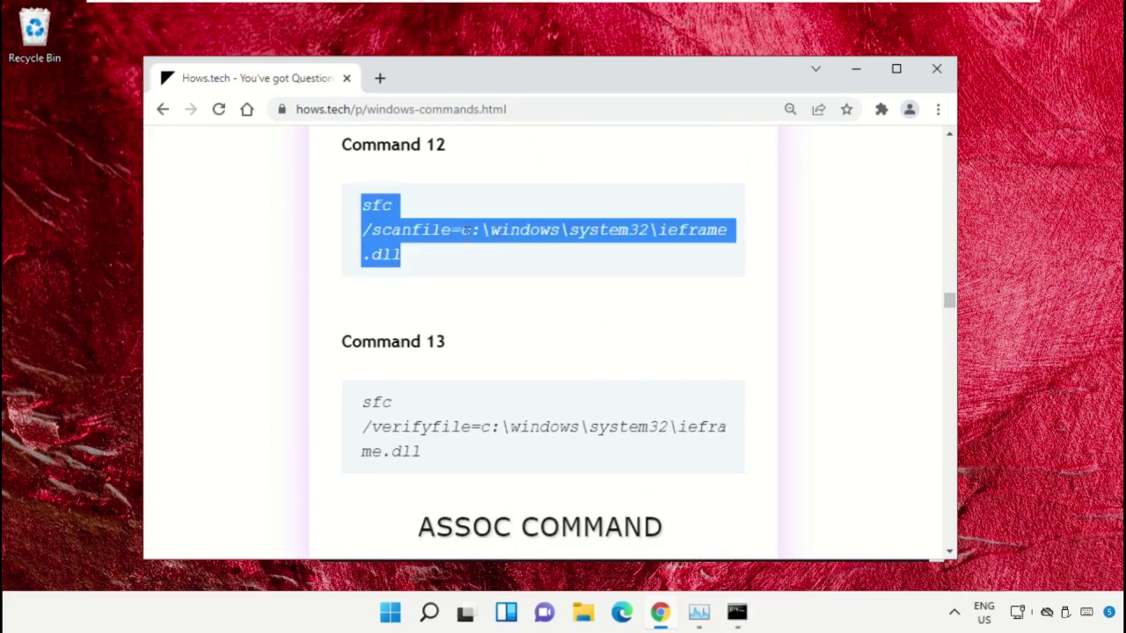
right_click(445, 232)
left_click(484, 251)
- Switch to the Command Prompt, paste sfc /scanfile=c:\windows\system32\ieframe.dll and run it
left_click(737, 613)
right_click(496, 284)
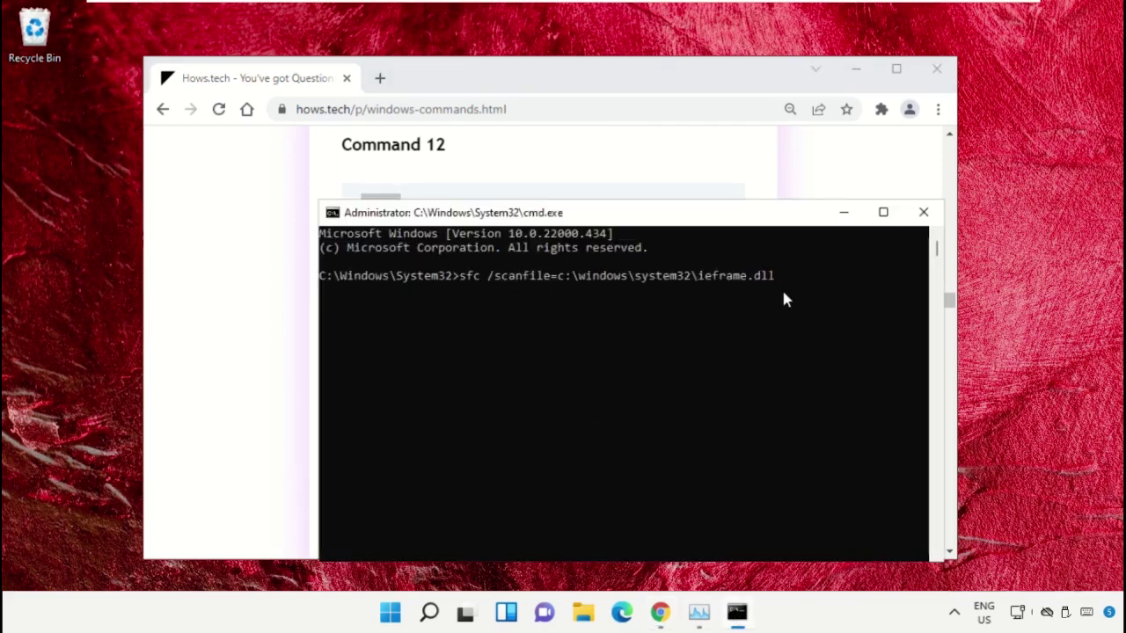
key("Return")
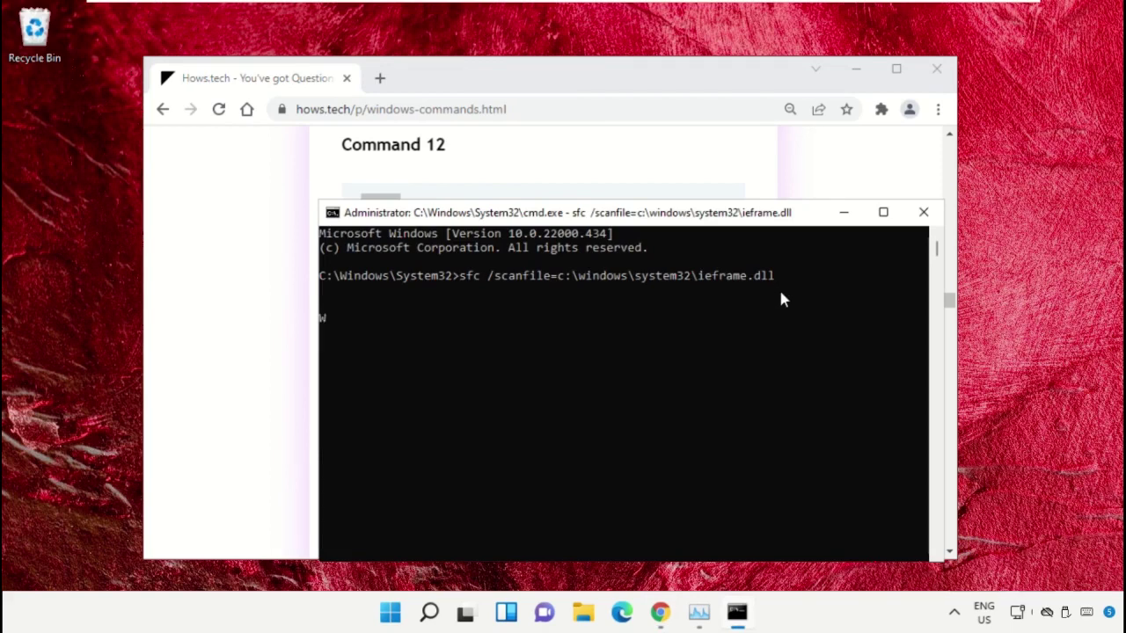
- Copy sfc /verifyfile=c:\windows\system32\ieframe.dll from Command 13 on the Hows.tech page in Chrome and run it in the Command Prompt
left_click(668, 146)
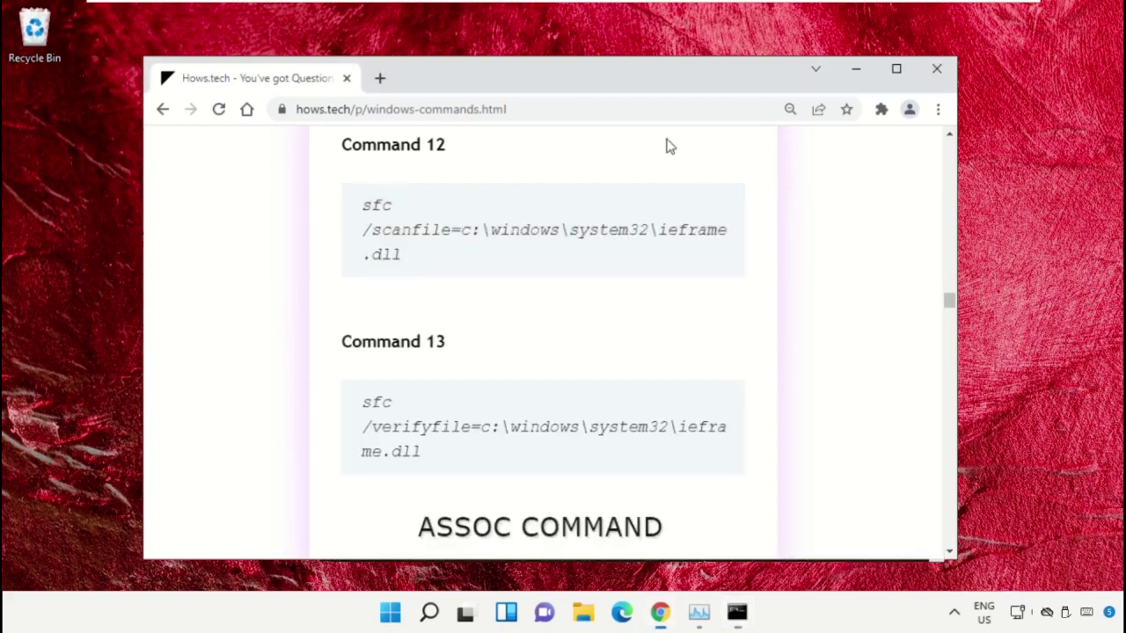
triple_click(489, 423)
right_click(489, 423)
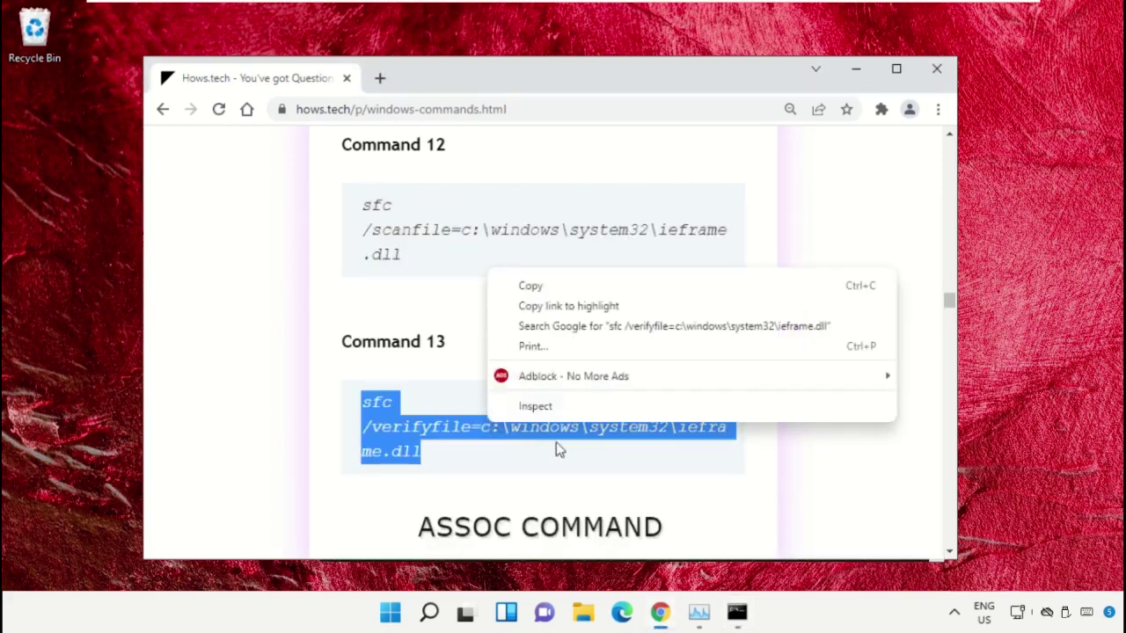
left_click(576, 277)
left_click(737, 612)
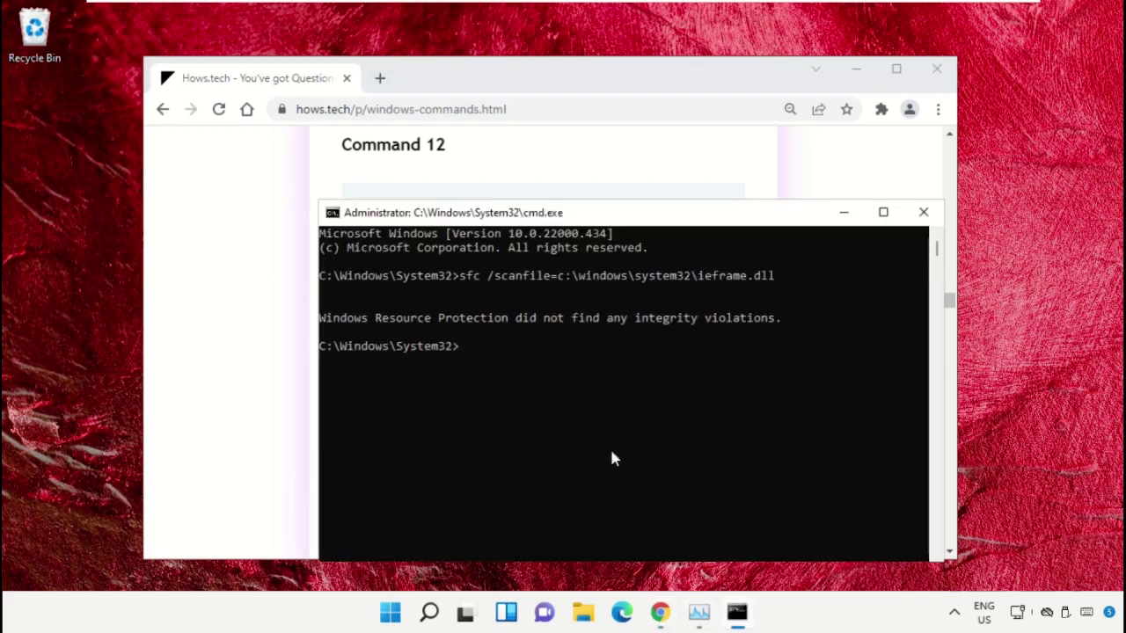
right_click(559, 390)
key("Return")
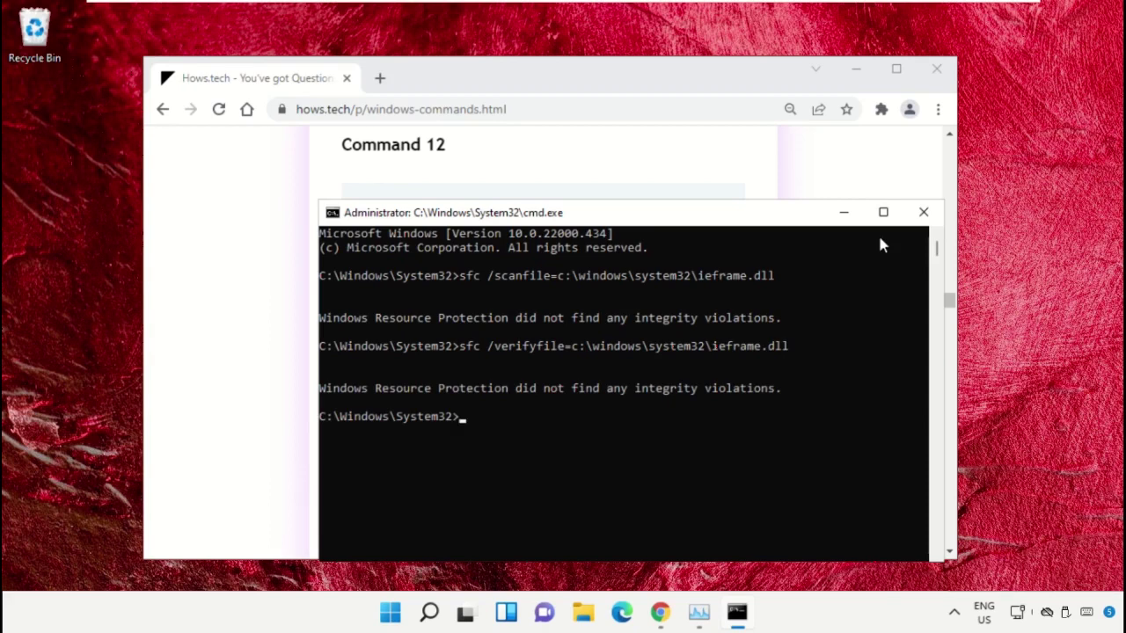
- Close the Command Prompt with the exit command and minimize the Chrome window
type("exit")
key("Return")
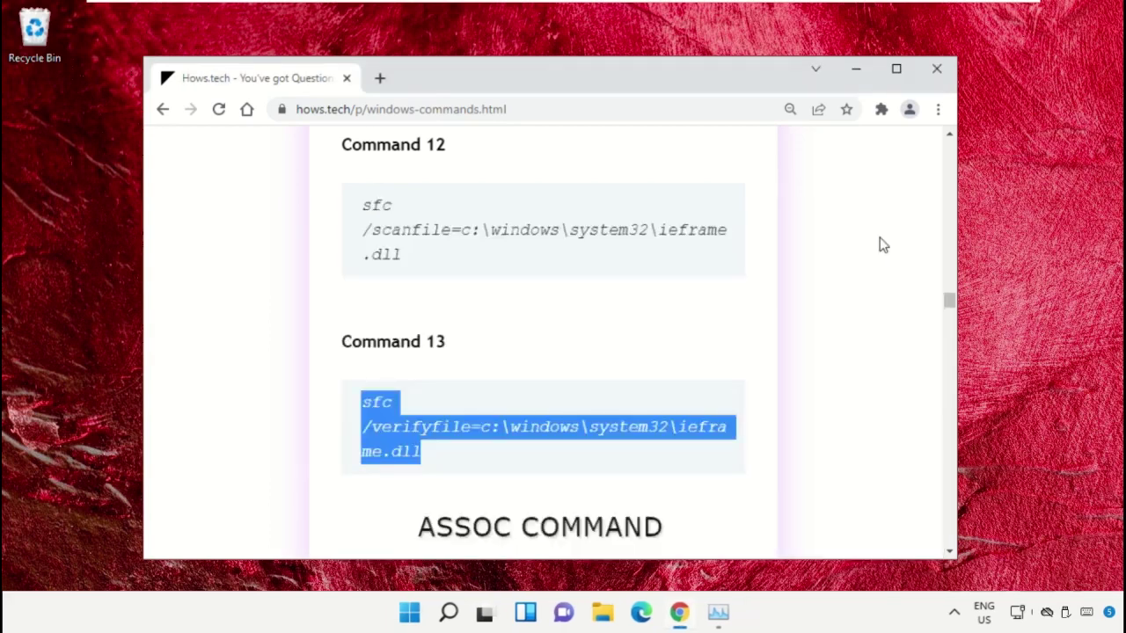
left_click(856, 69)
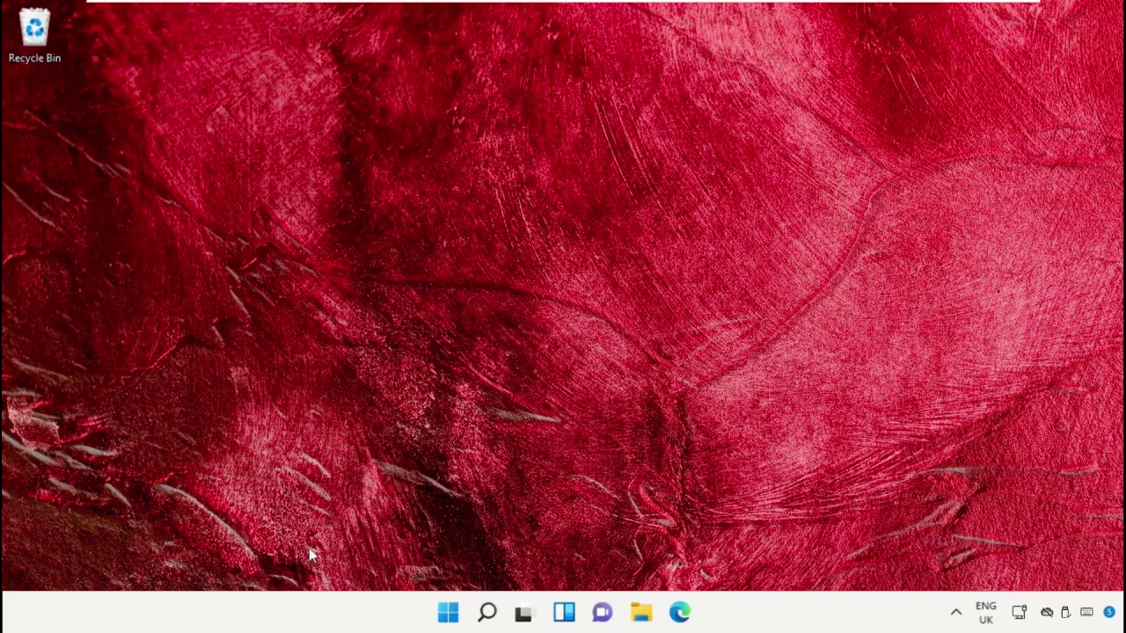
- Open Device Manager, move its window toward the middle of the desktop and expand the Disk drives category
right_click(449, 614)
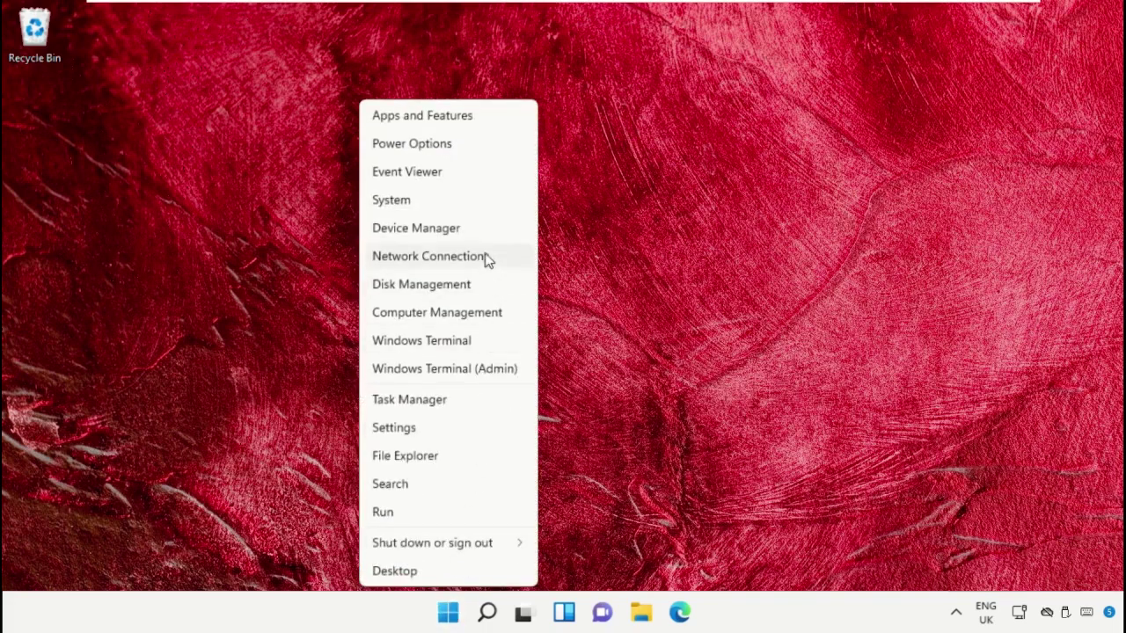
left_click(482, 231)
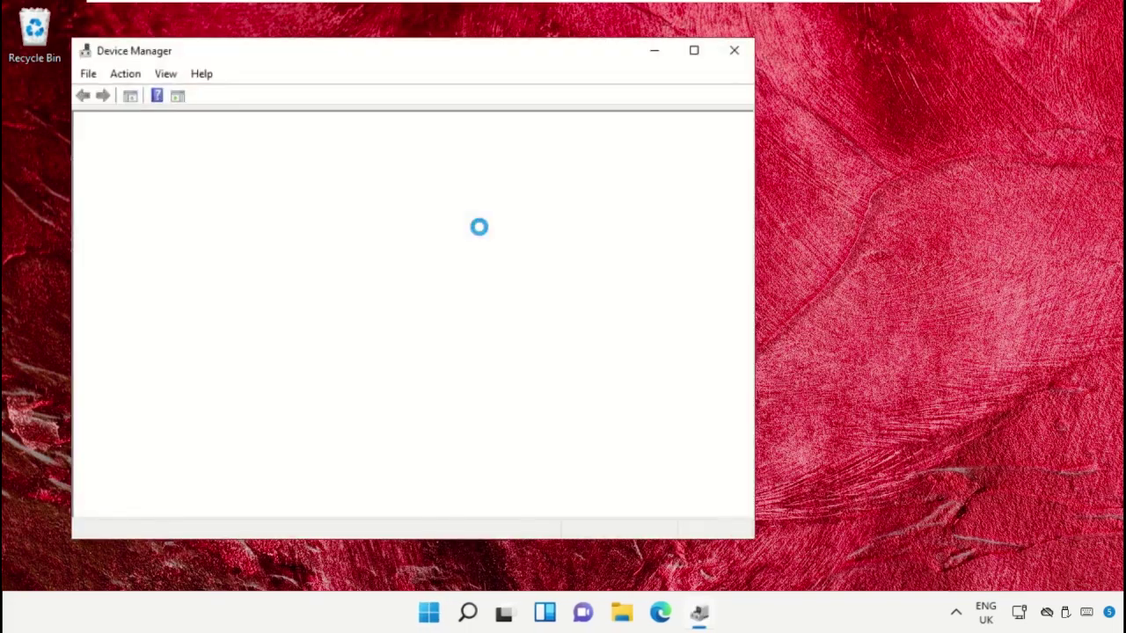
left_click_drag(522, 58, 690, 50)
left_click(310, 176)
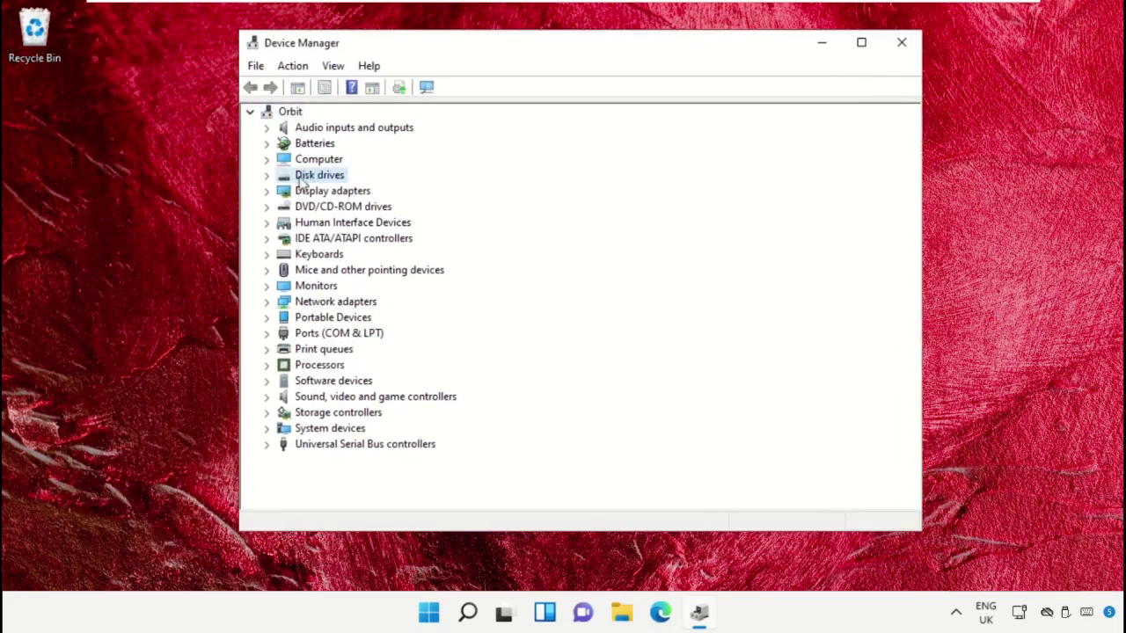
left_click(269, 176)
- Update the VMware Virtual S SCSI Disk Device driver by picking the Disk drive model from the drivers available on the computer
left_click(358, 191)
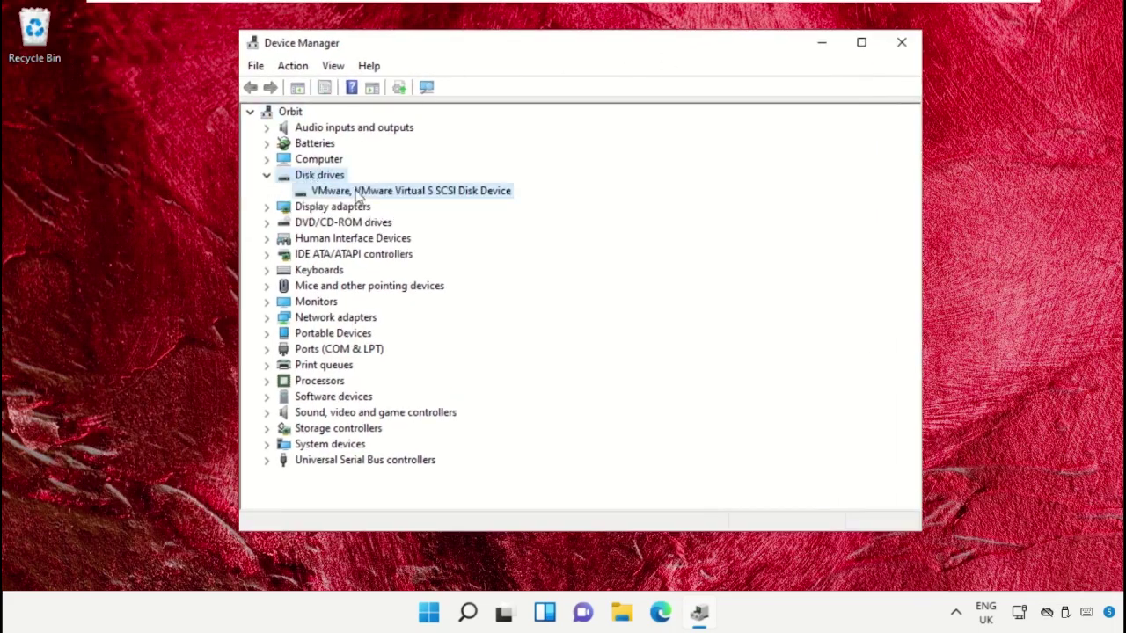
right_click(358, 192)
left_click(419, 202)
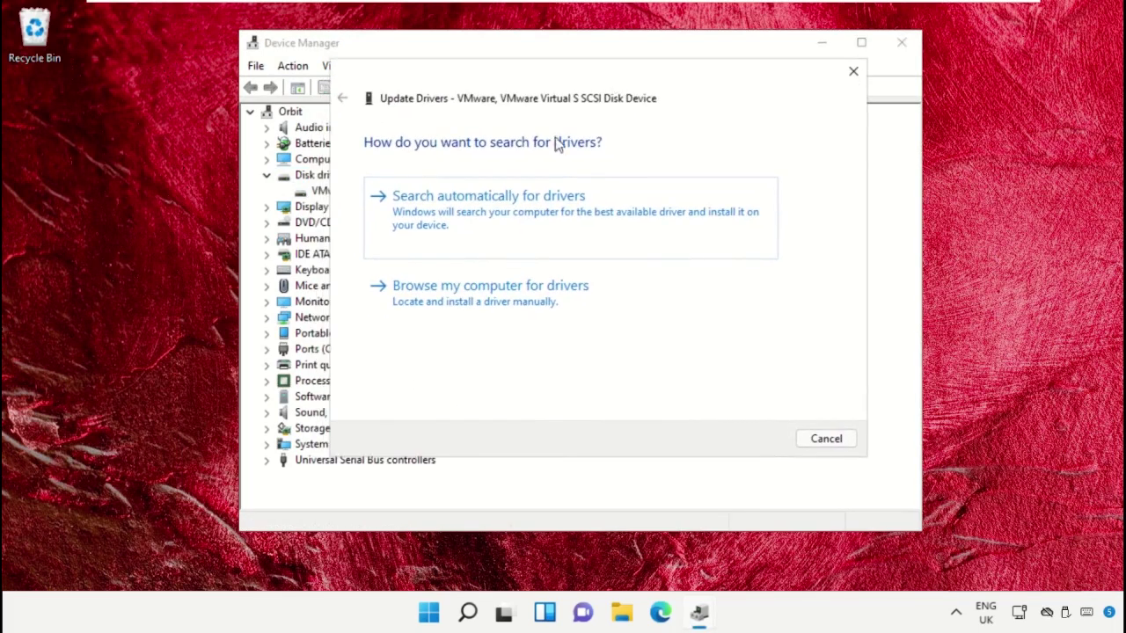
left_click(504, 310)
left_click(512, 331)
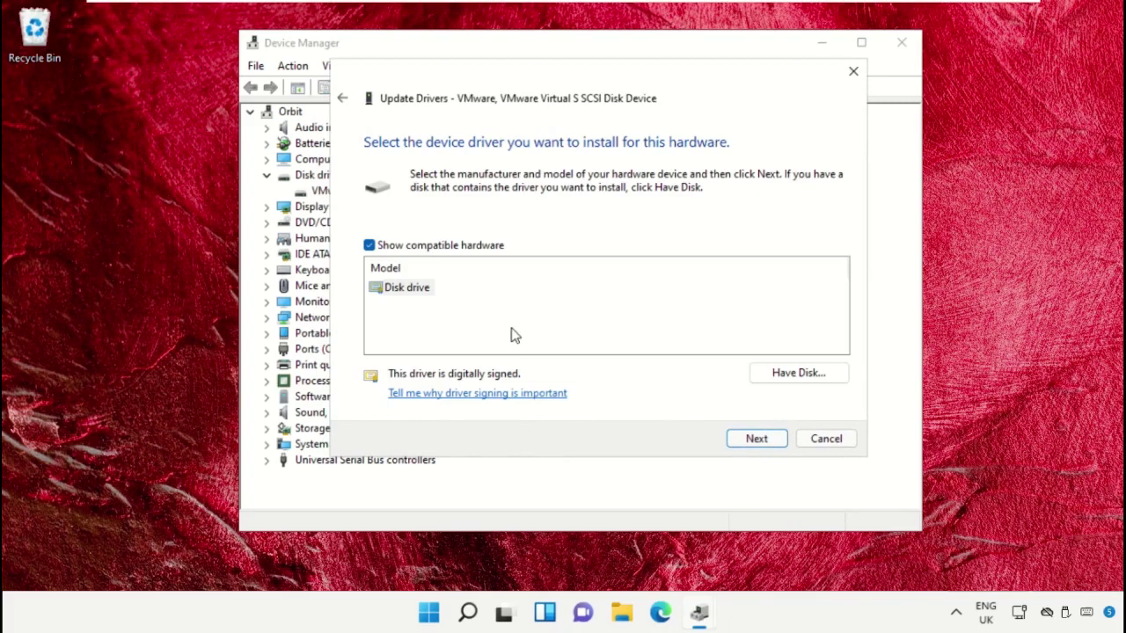
left_click(413, 288)
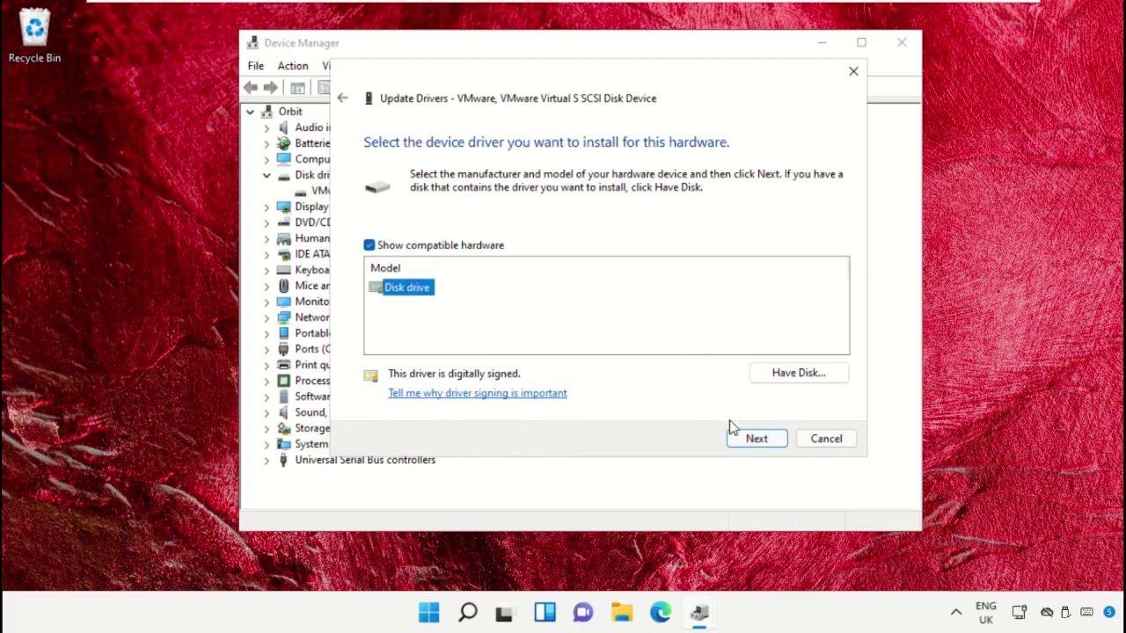
left_click(747, 440)
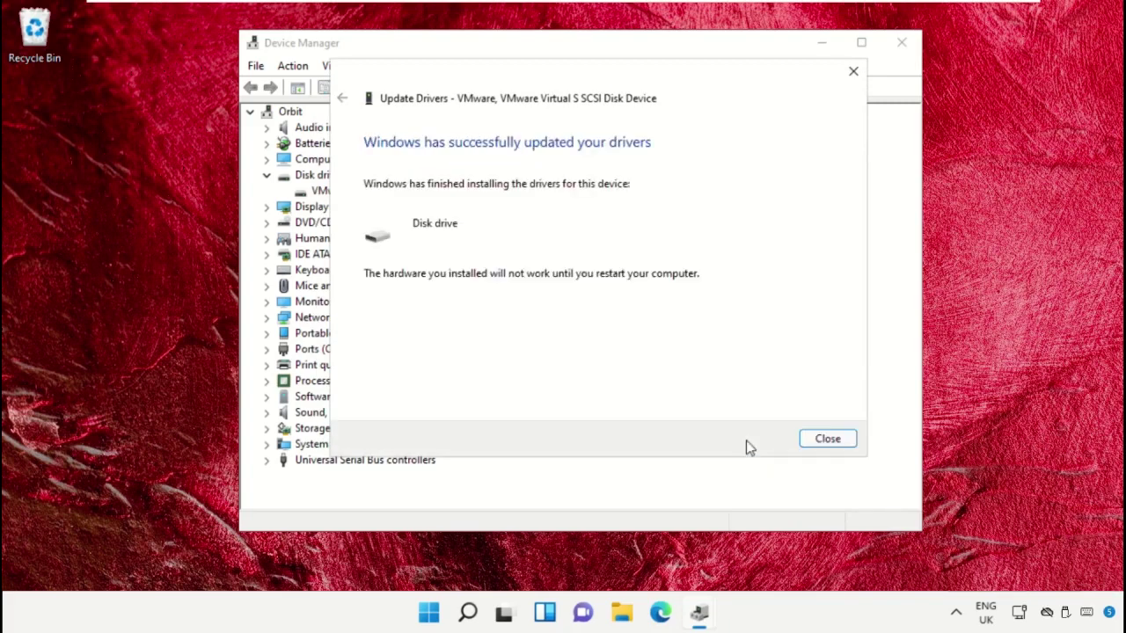
- Close the driver update wizard, decline restarting the computer and close Device Manager
left_click(838, 445)
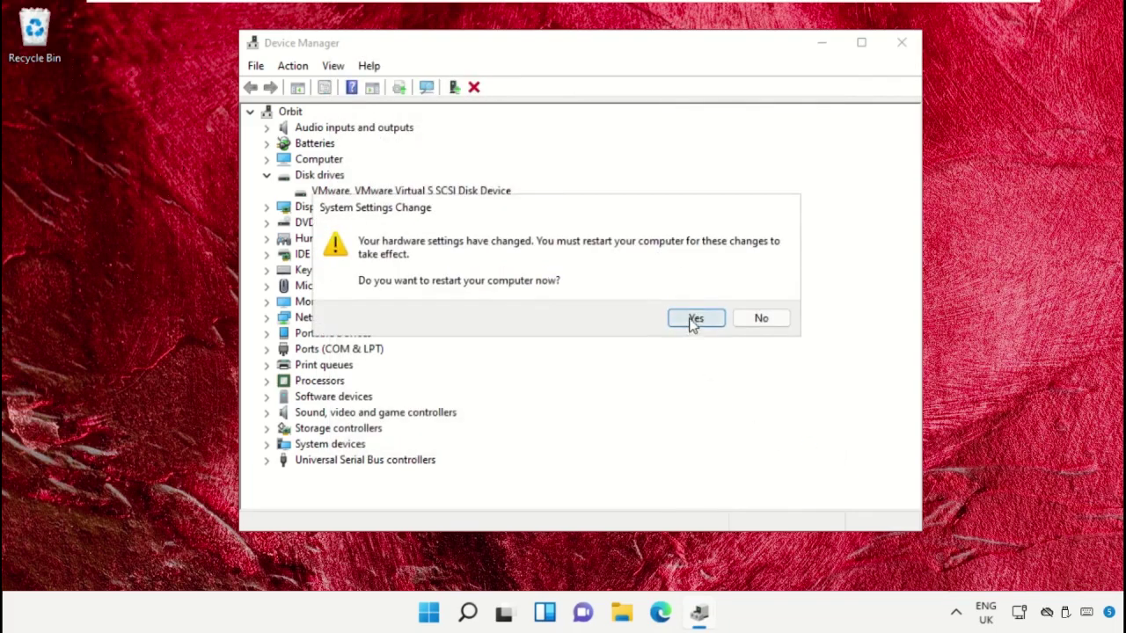
left_click(761, 320)
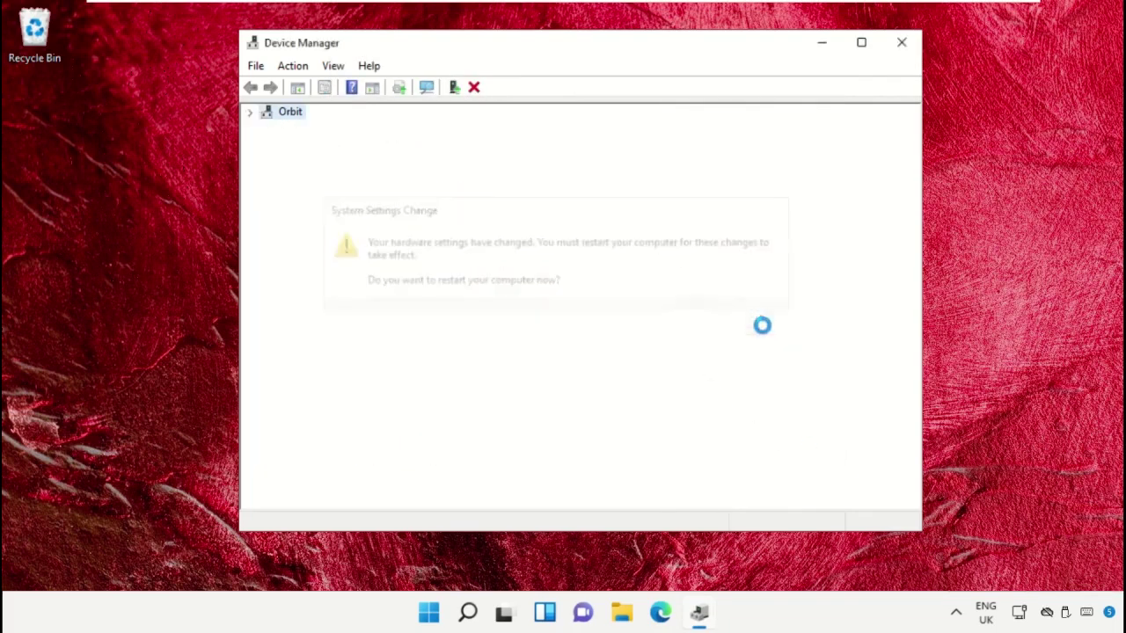
left_click(901, 44)
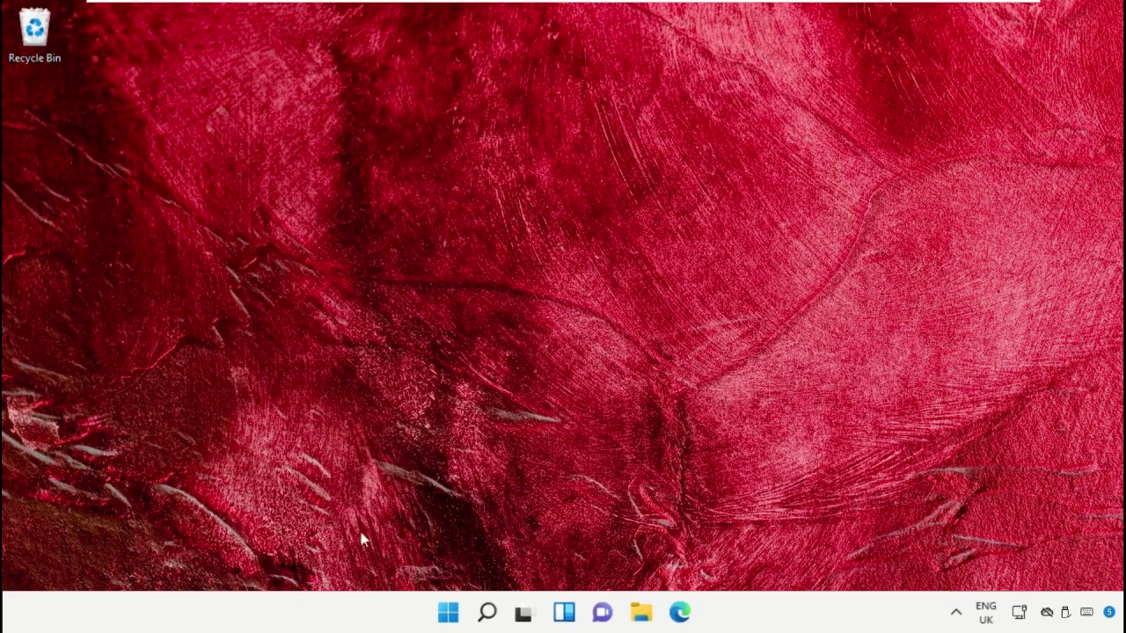
- Search Windows for Advanced System Settings, open View advanced system settings and move the System Properties window toward the middle of the desktop
left_click(486, 614)
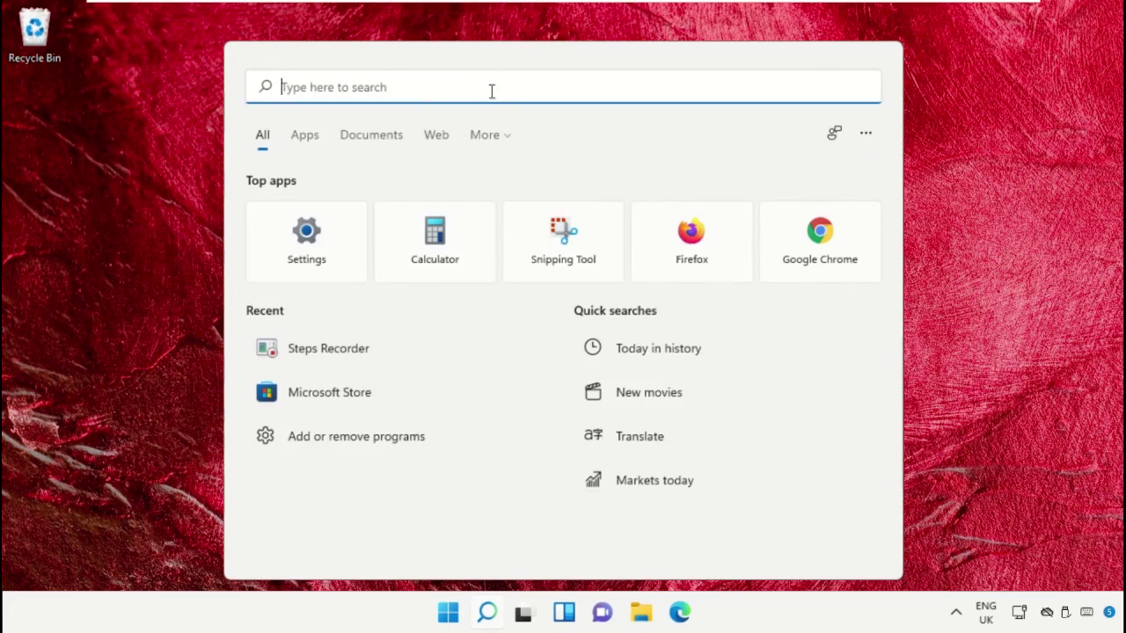
type("Advanced System Settings")
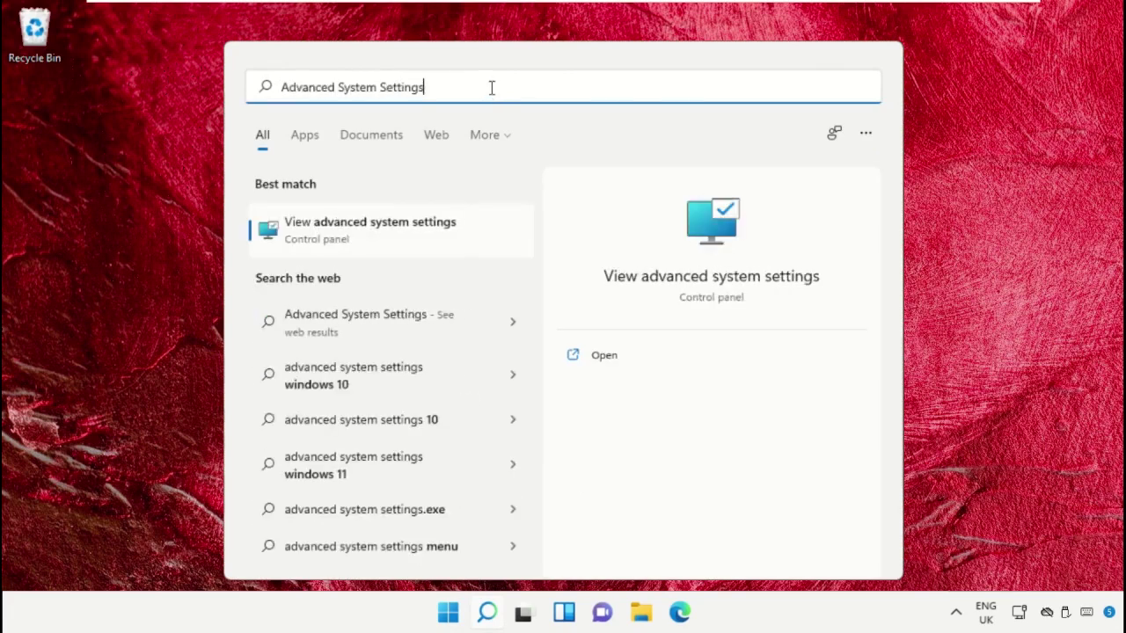
left_click(417, 225)
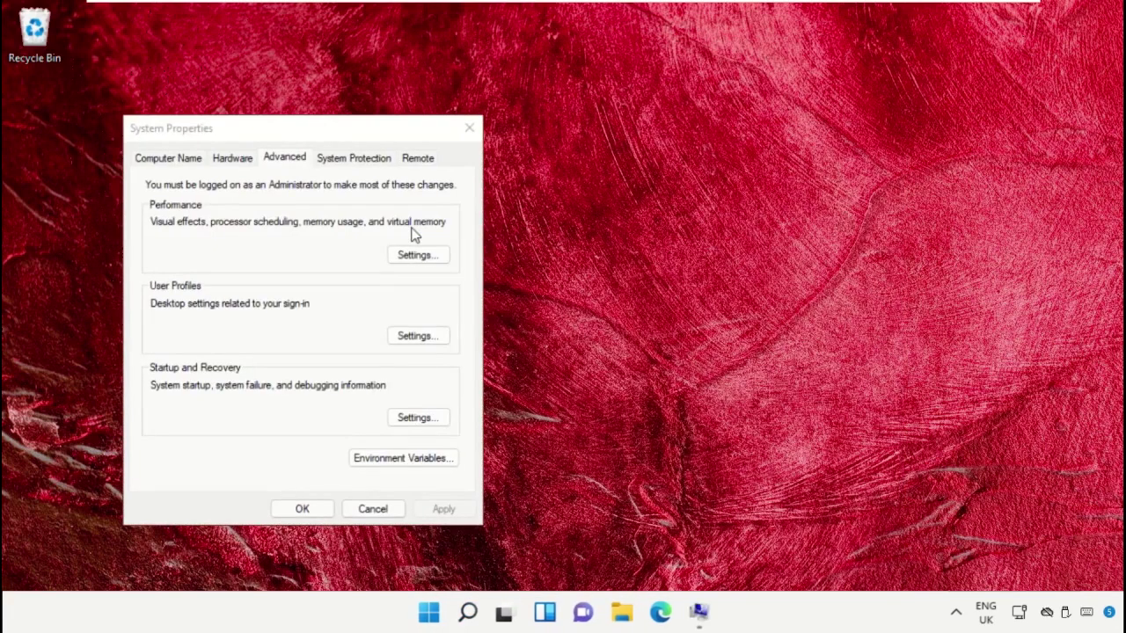
left_click_drag(359, 136, 563, 82)
- Turn off automatic paging file size management for all drives in the Virtual Memory settings and confirm all open dialogs
left_click(623, 201)
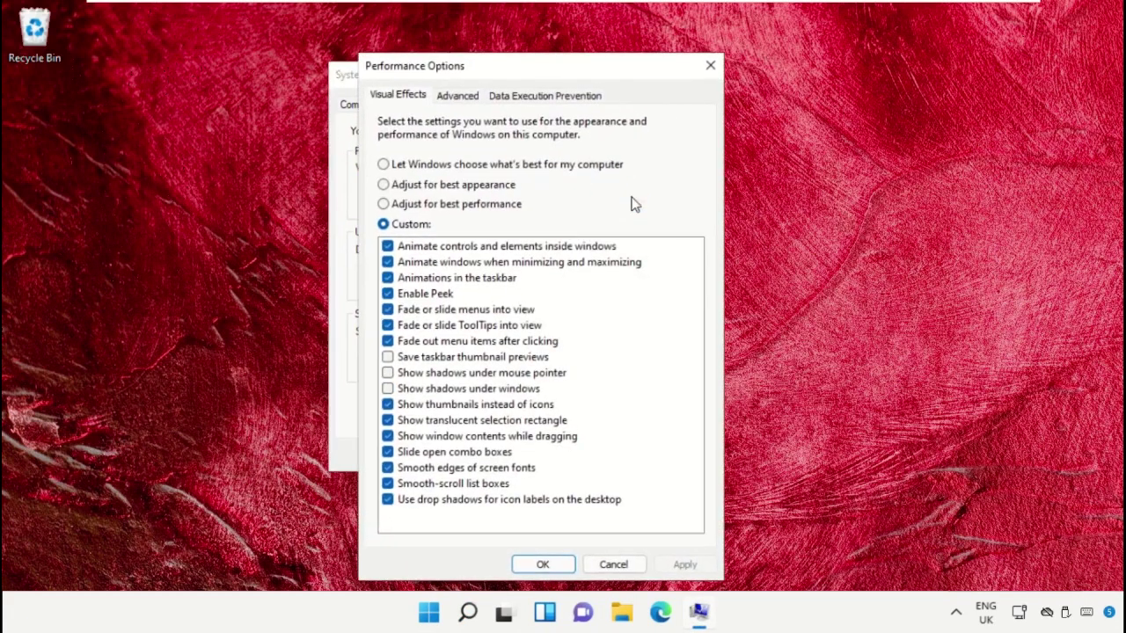
left_click_drag(483, 74, 467, 32)
left_click(449, 55)
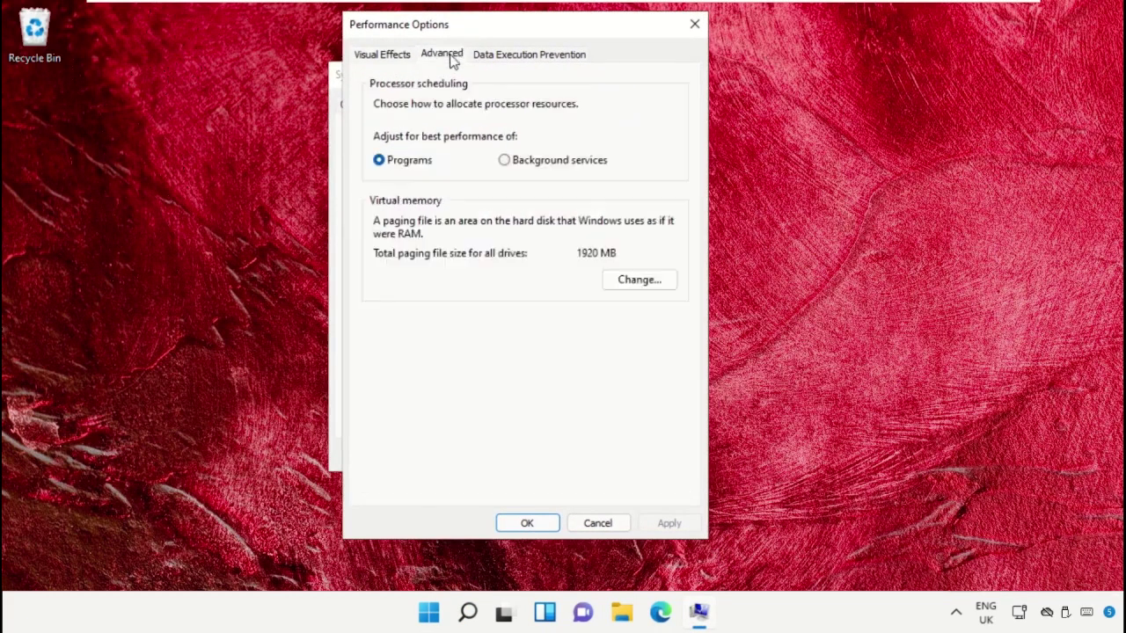
left_click(637, 279)
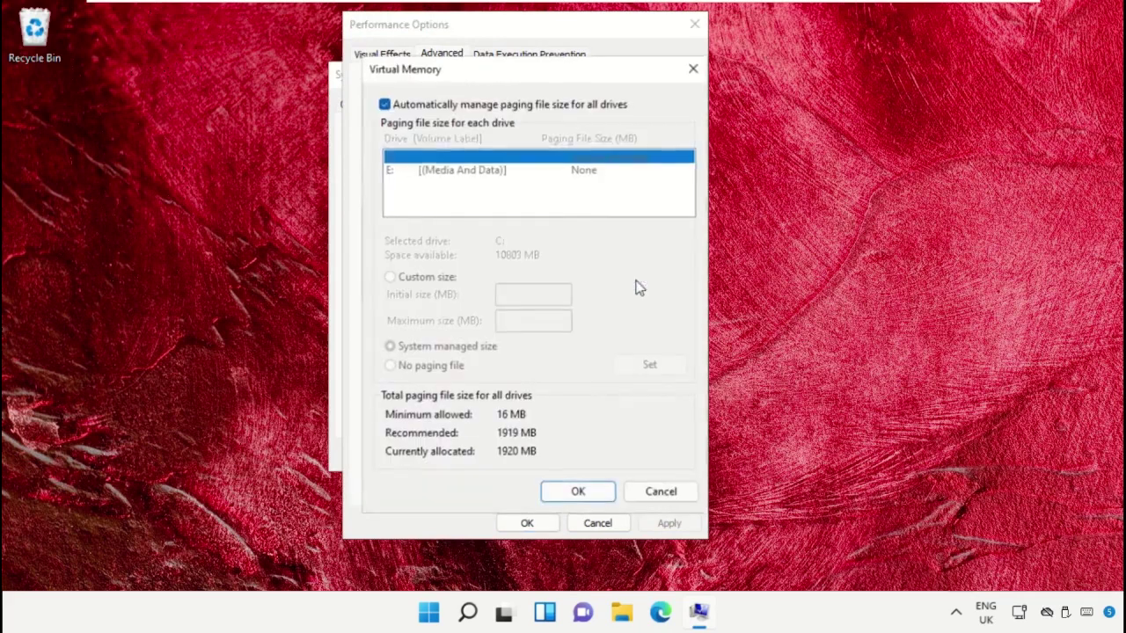
left_click(385, 104)
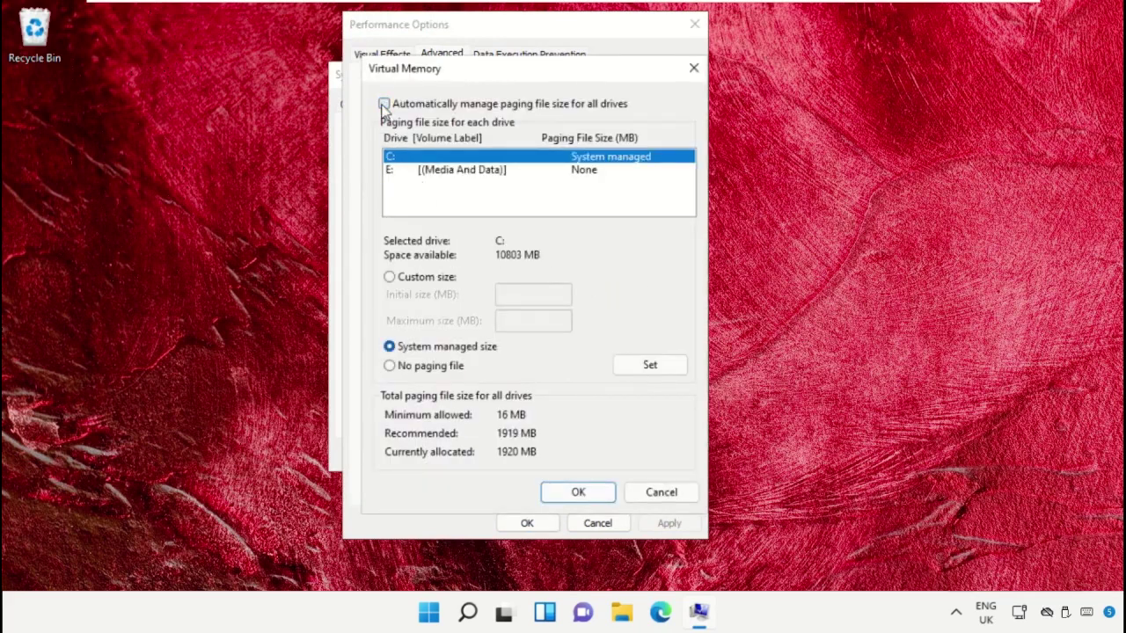
left_click(580, 493)
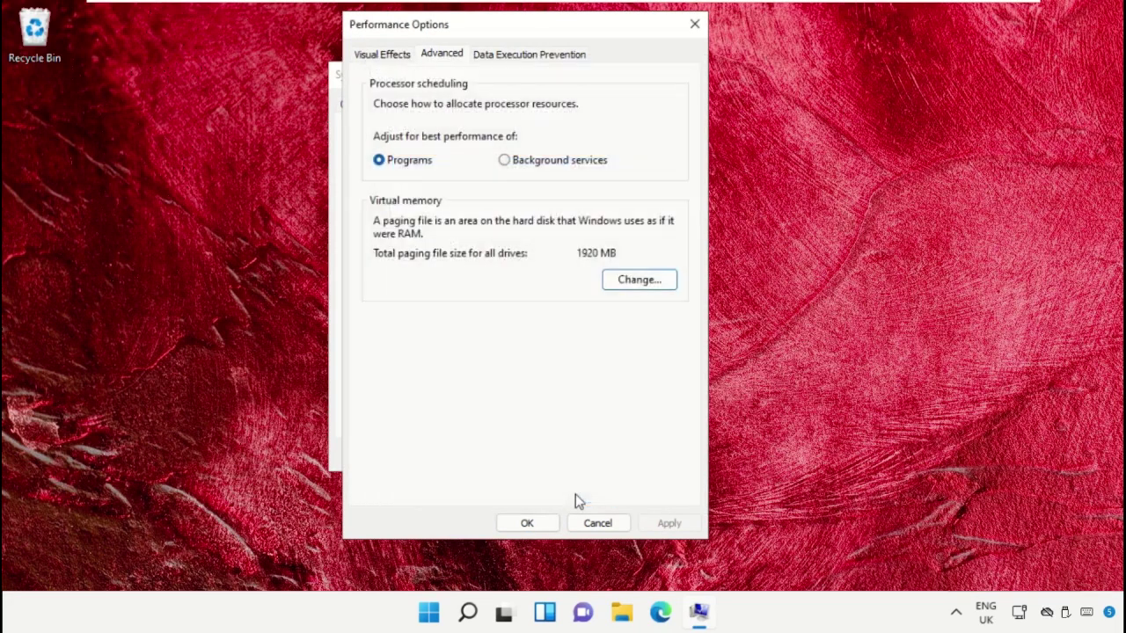
left_click(525, 523)
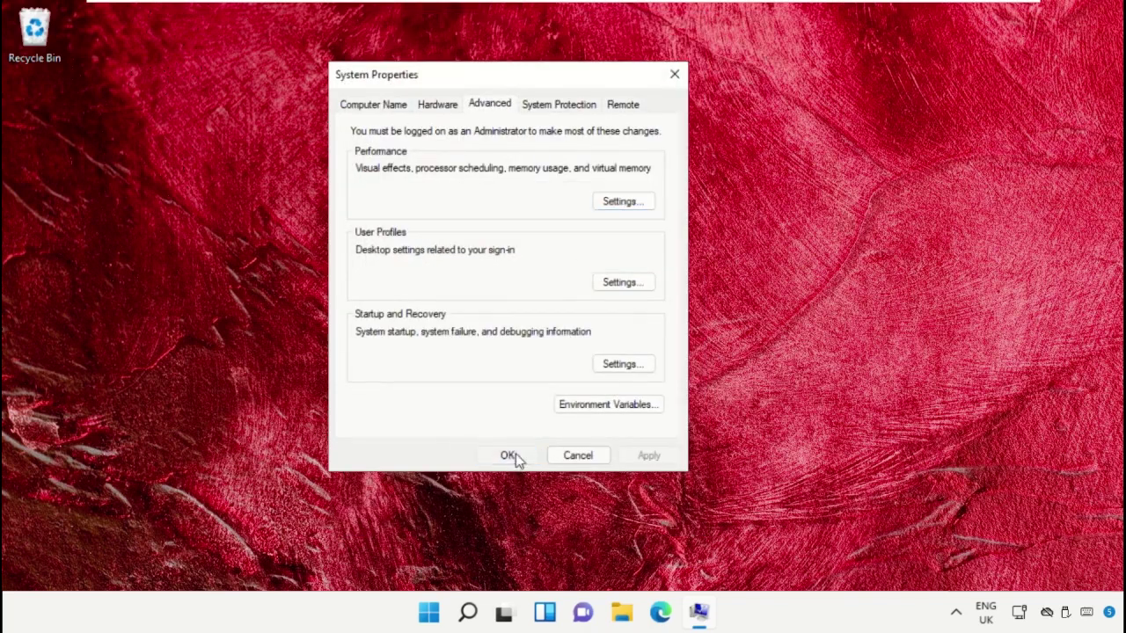
left_click(509, 455)
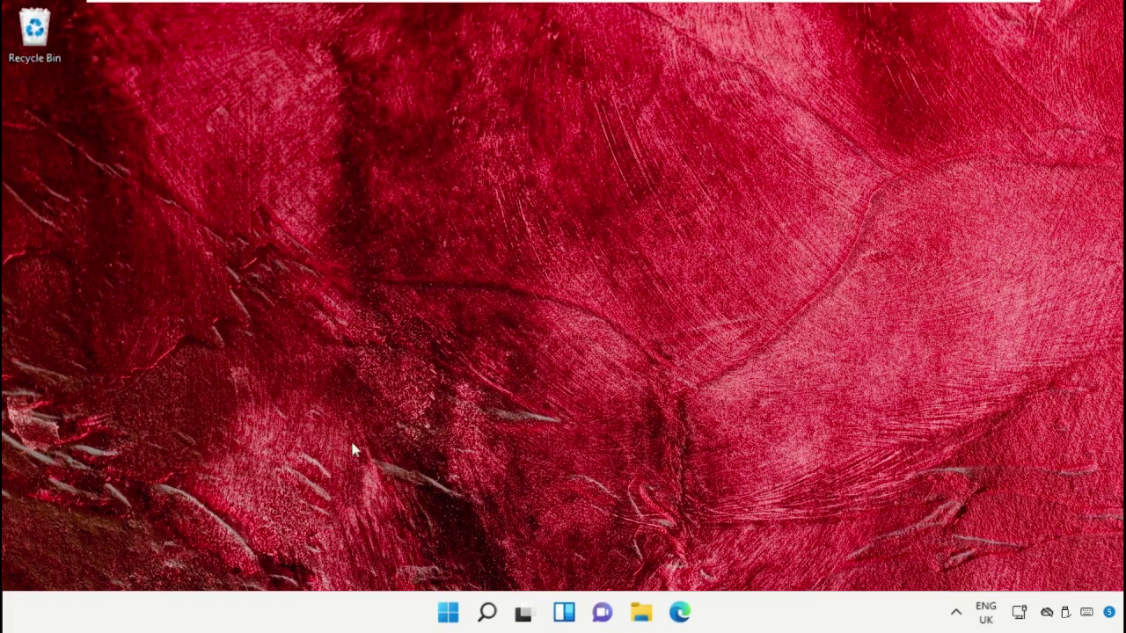
- Open the Recovery page of the System settings in Windows Settings
left_click(448, 612)
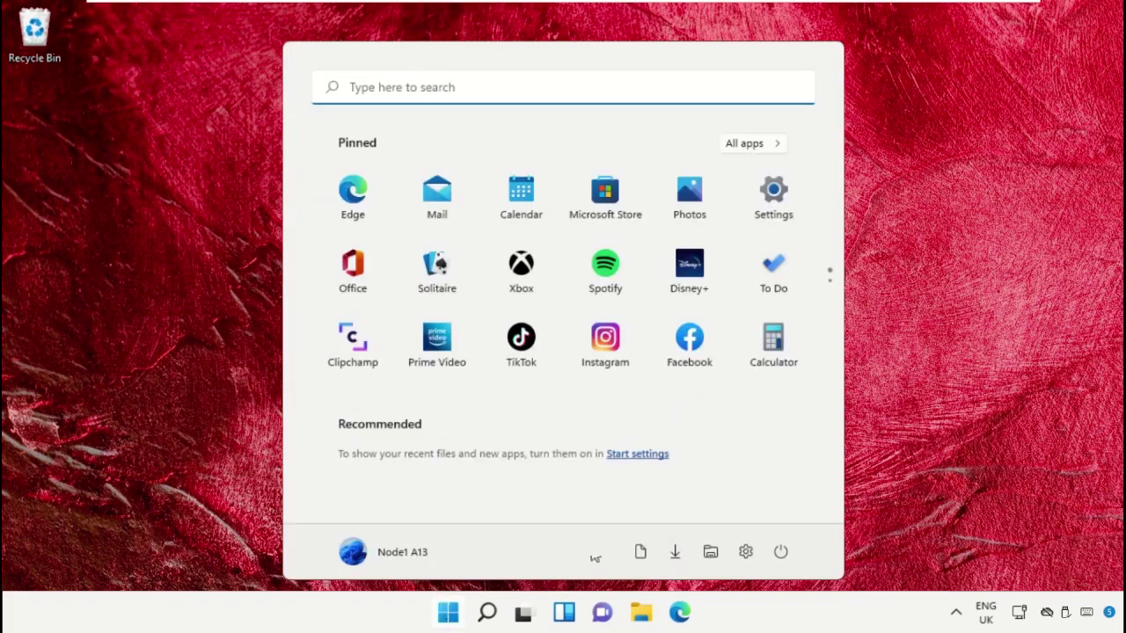
left_click(772, 216)
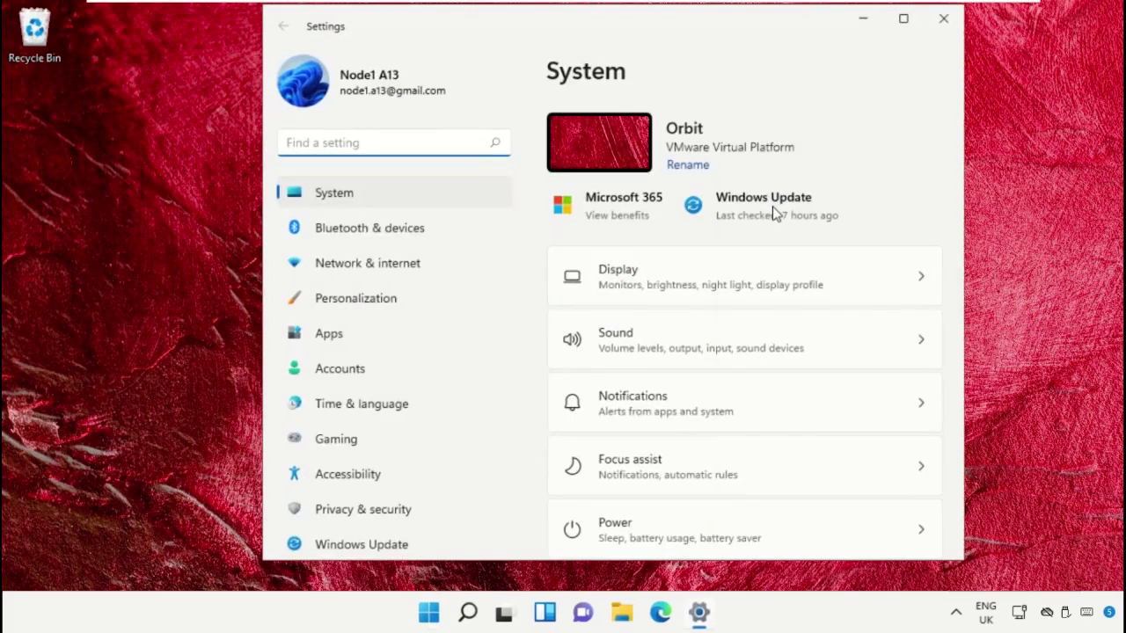
scroll(774, 418, "down", 5)
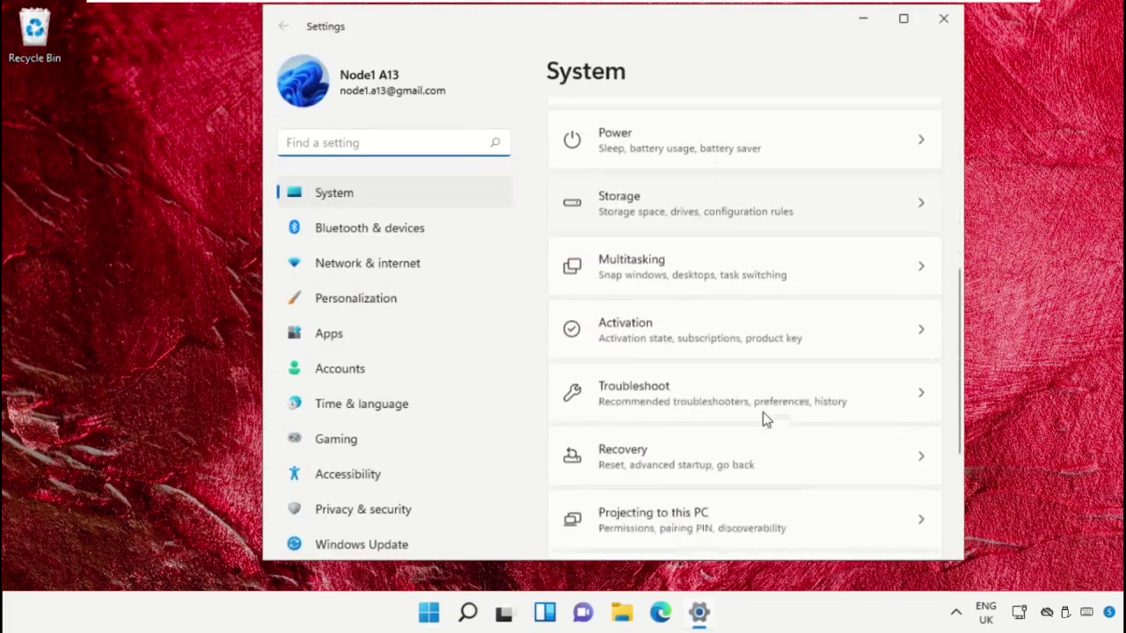
scroll(763, 420, "down", 1)
left_click(711, 437)
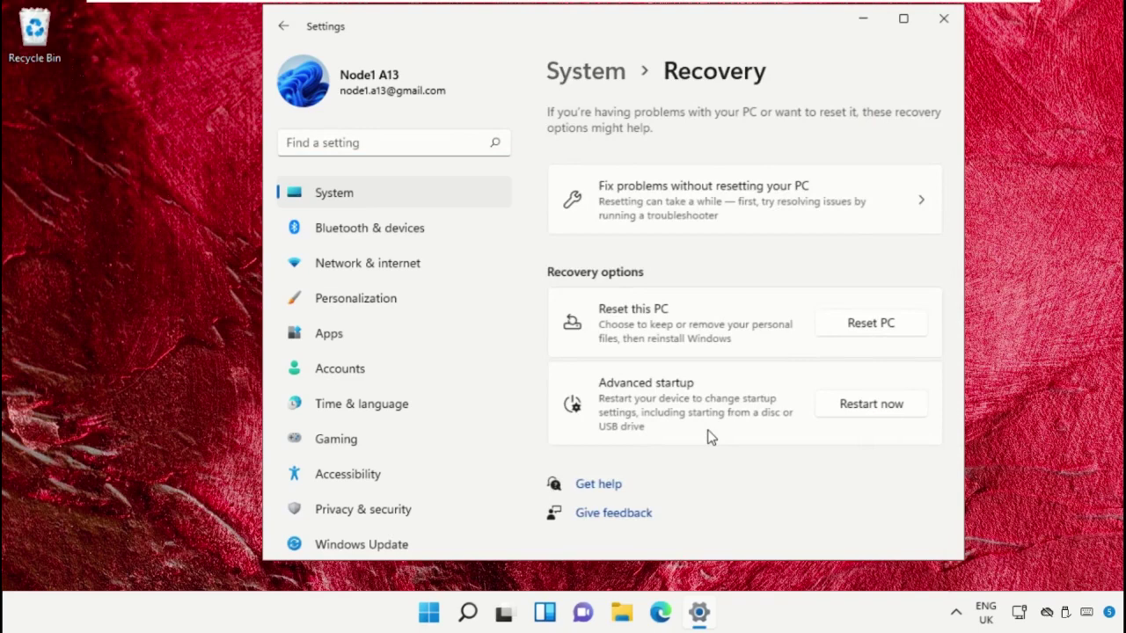
- Start Reset this PC with the Keep my files option, cancel at the reinstall choice and close Settings
left_click(889, 334)
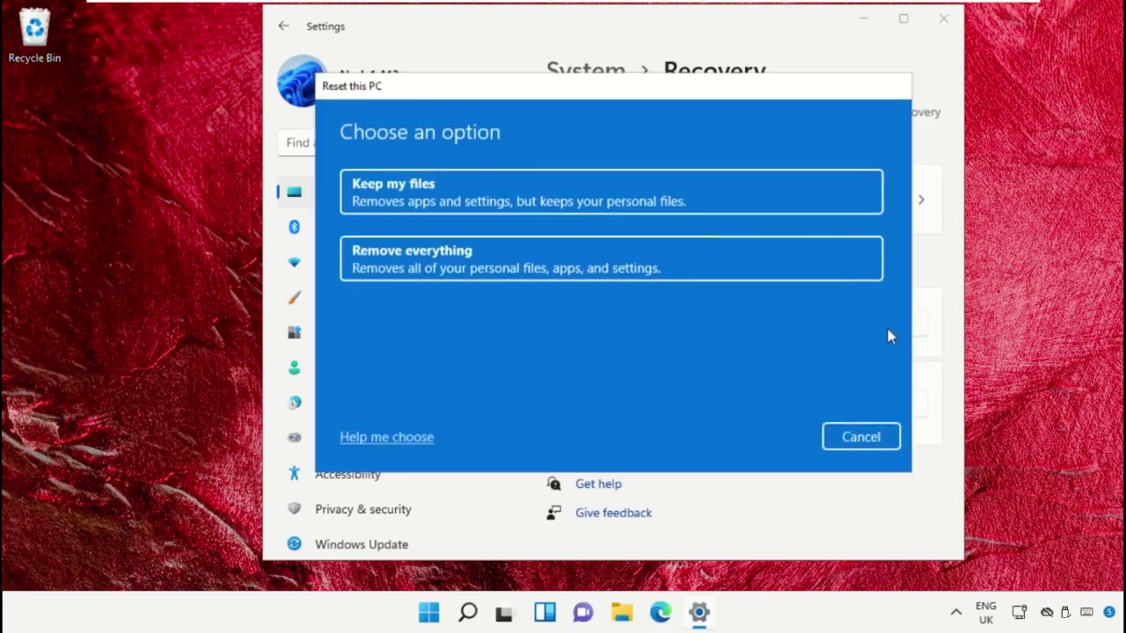
left_click(562, 192)
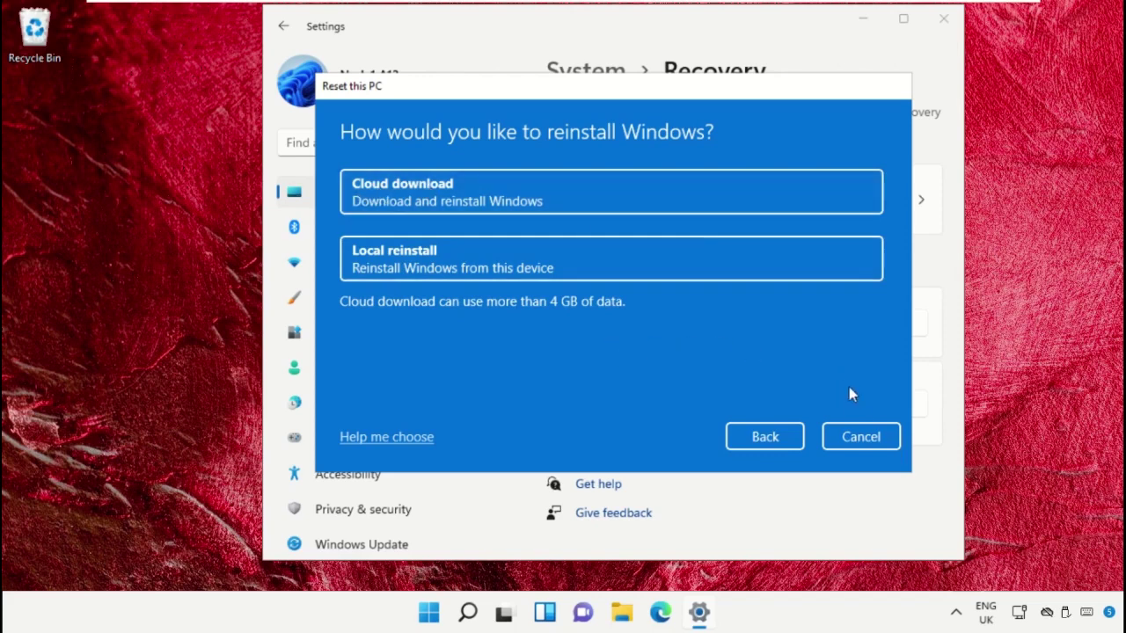
left_click(861, 437)
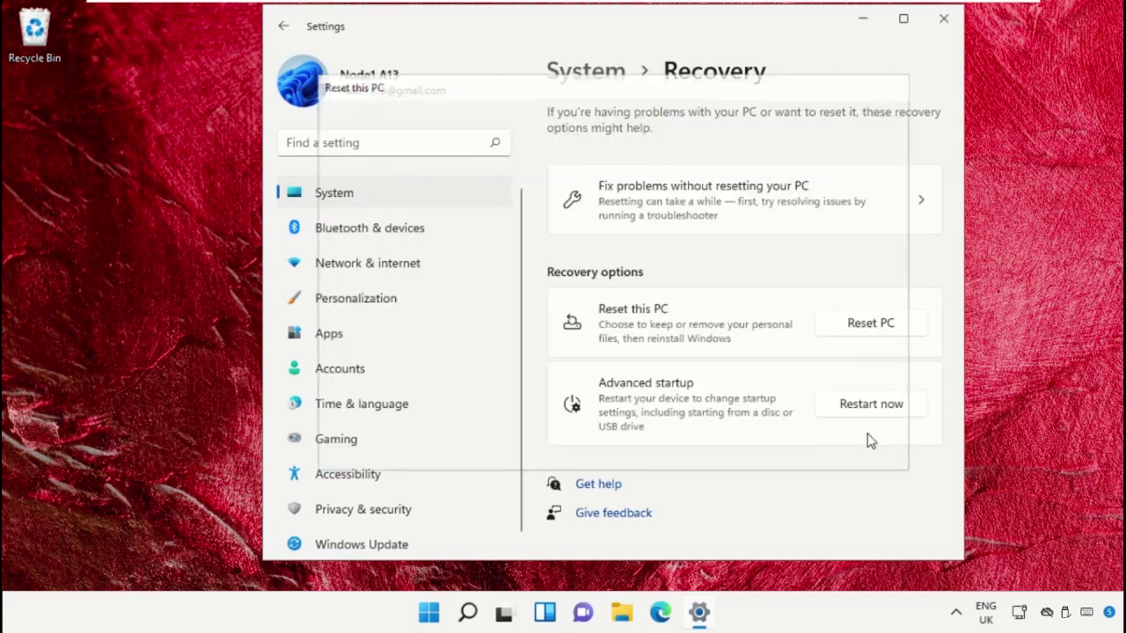
left_click(944, 19)
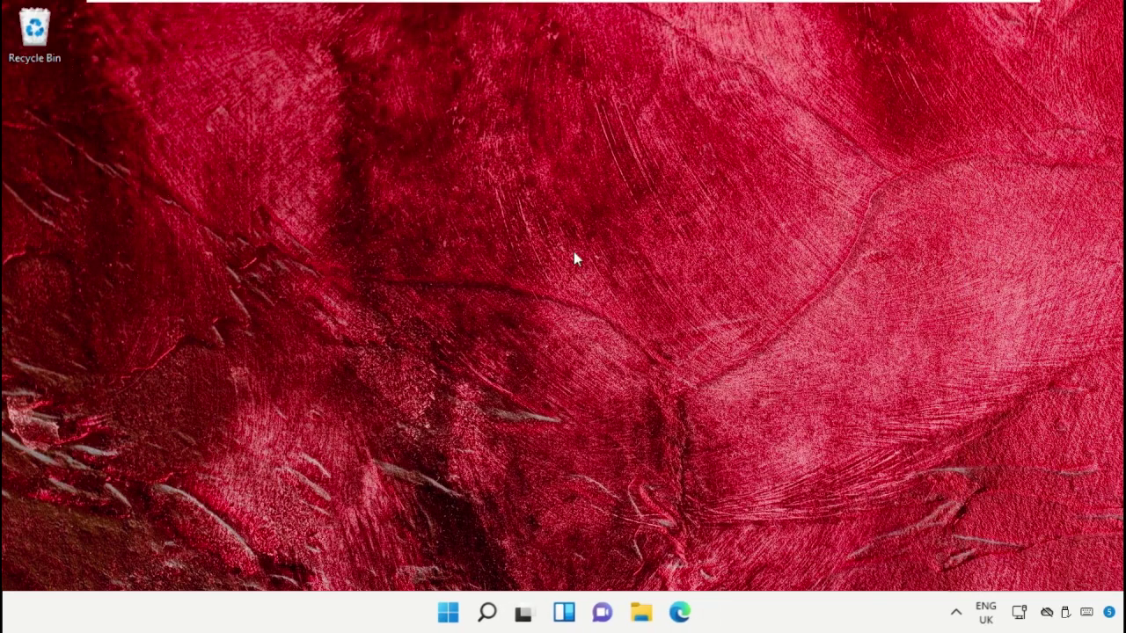
- Find Troubleshoot settings through Windows search, set the recommended troubleshooter preferences to "Run automatically, then notify me" and close Settings
left_click(487, 614)
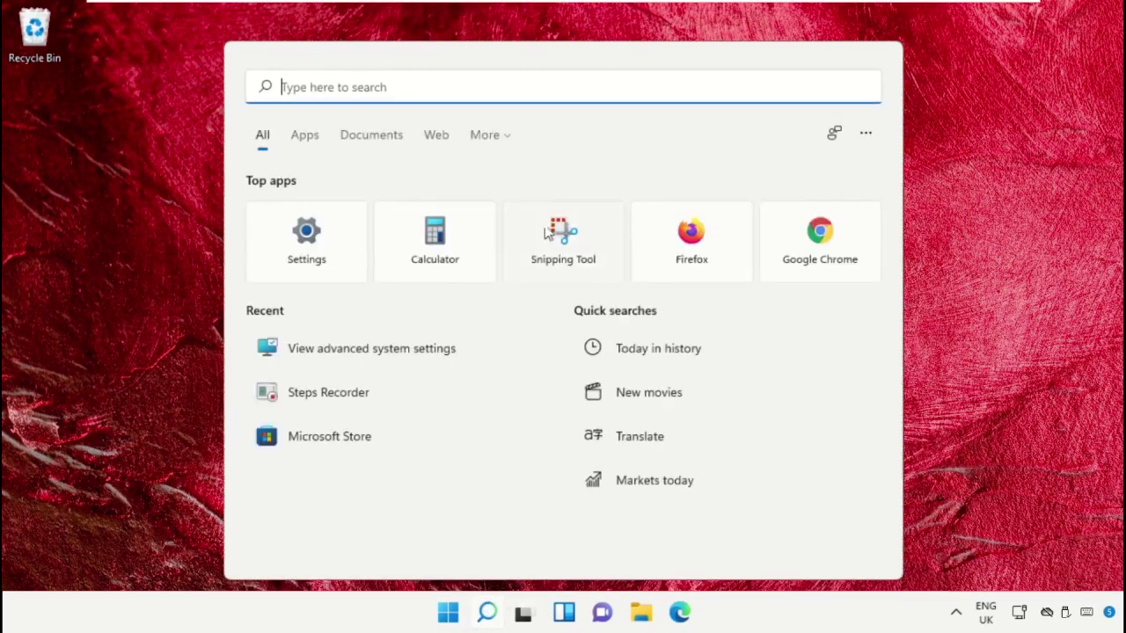
type("Troubleshoot Settings")
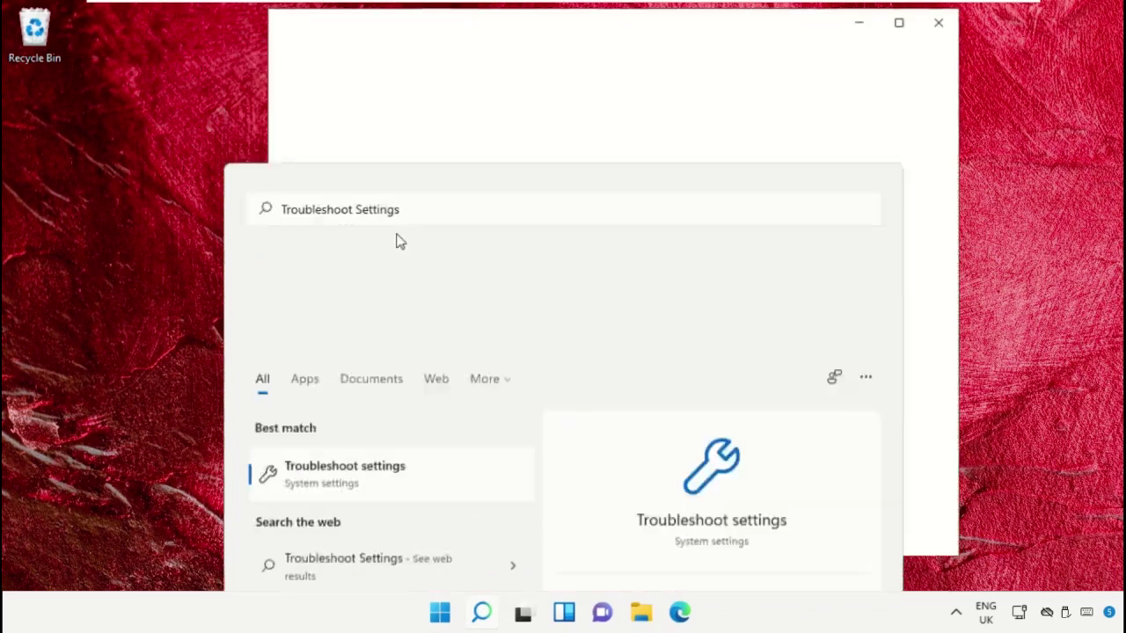
key("Return")
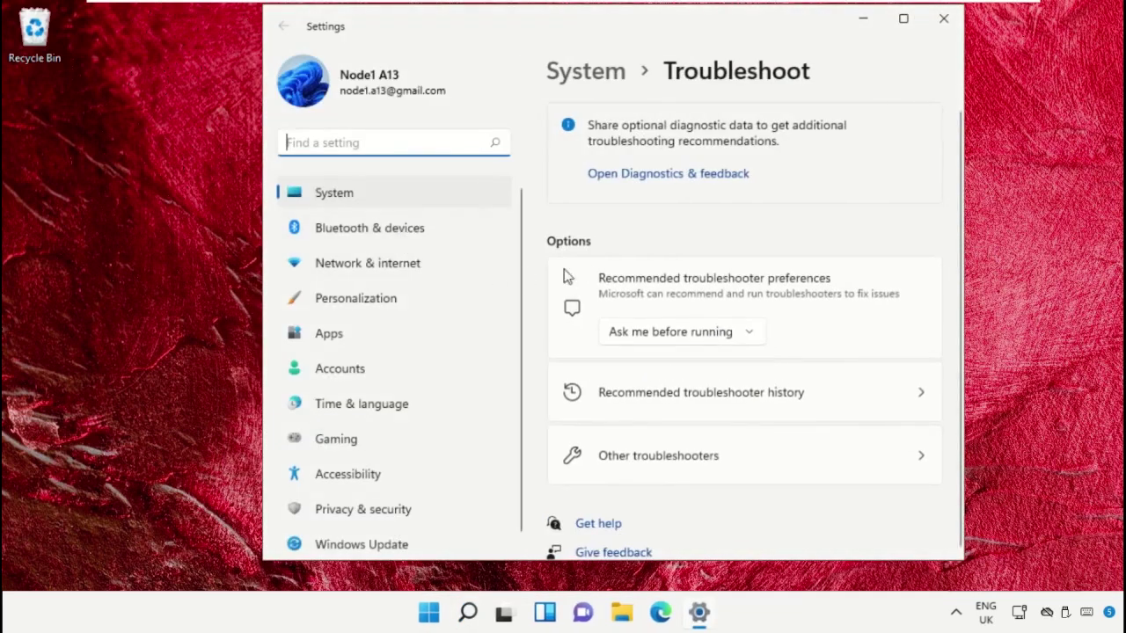
left_click(728, 332)
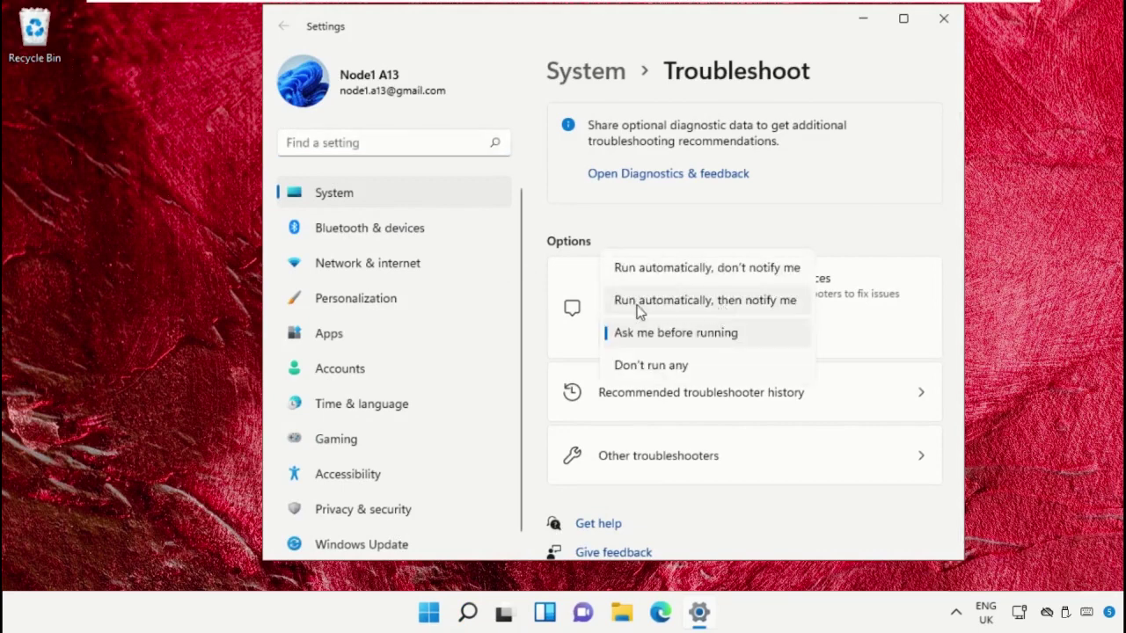
left_click(745, 305)
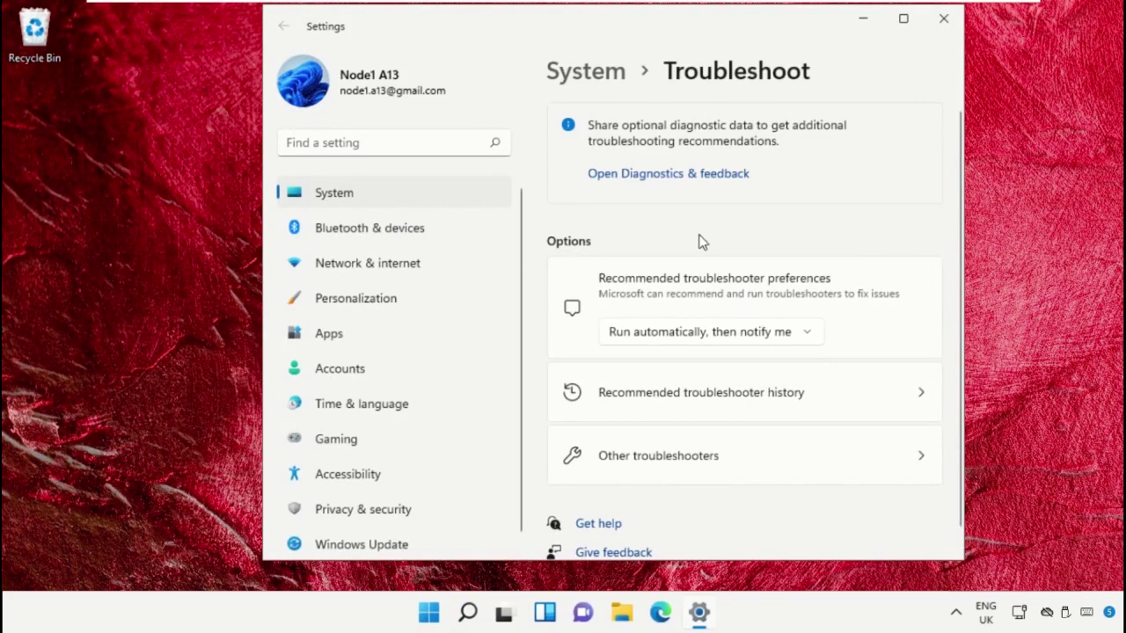
left_click(944, 19)
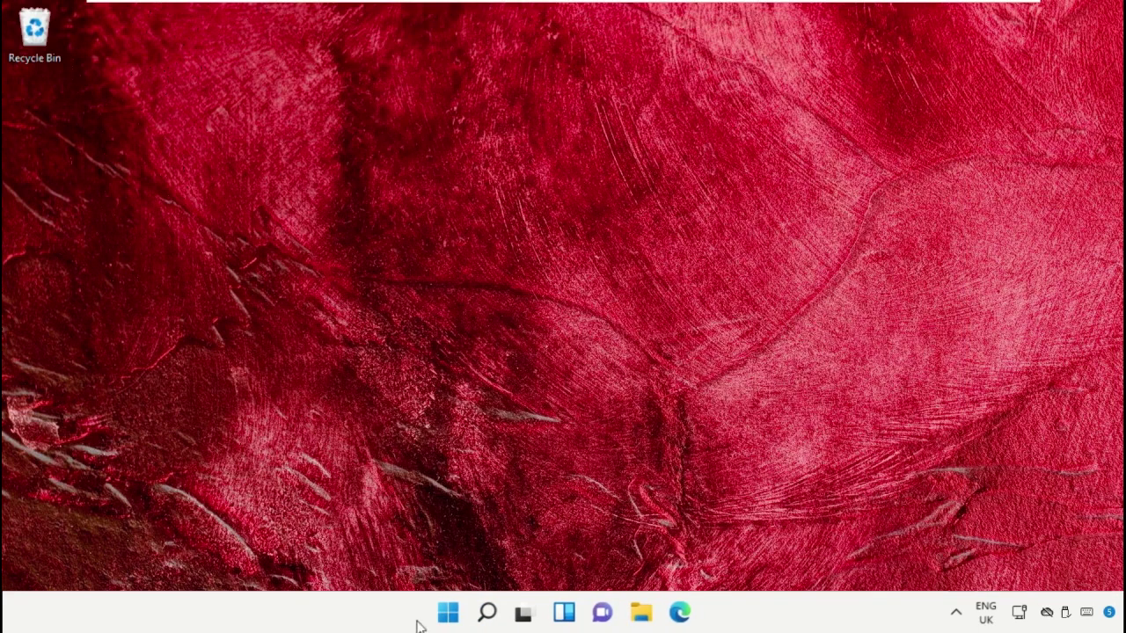
- Search Windows for Cmd, run Command Prompt as administrator and move its window toward the middle of the desktop
left_click(487, 613)
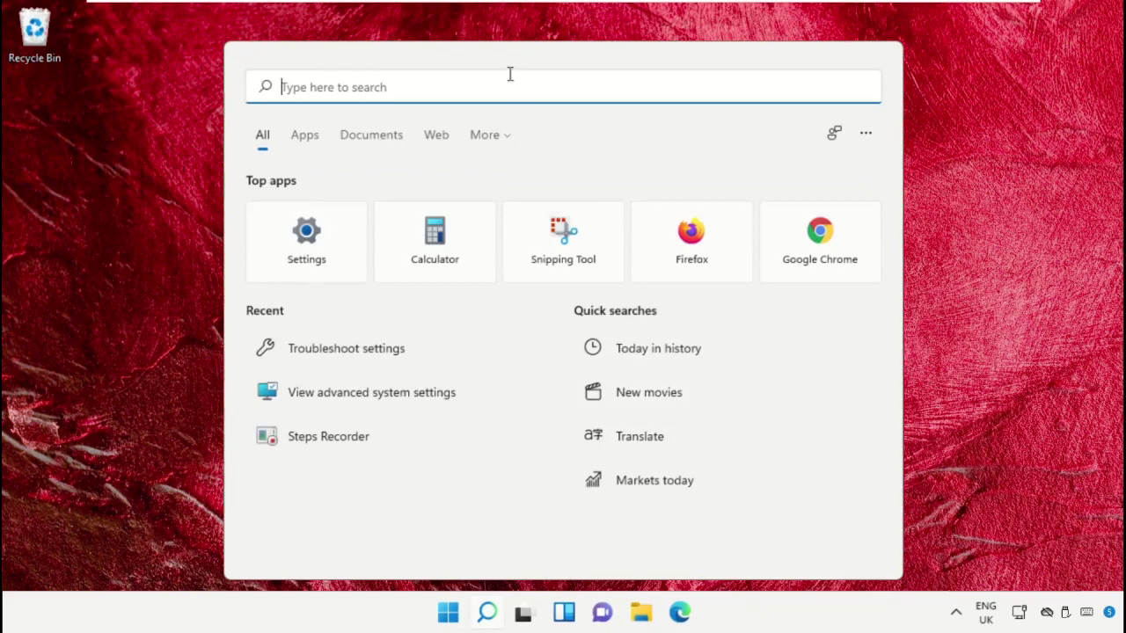
type("Cmd")
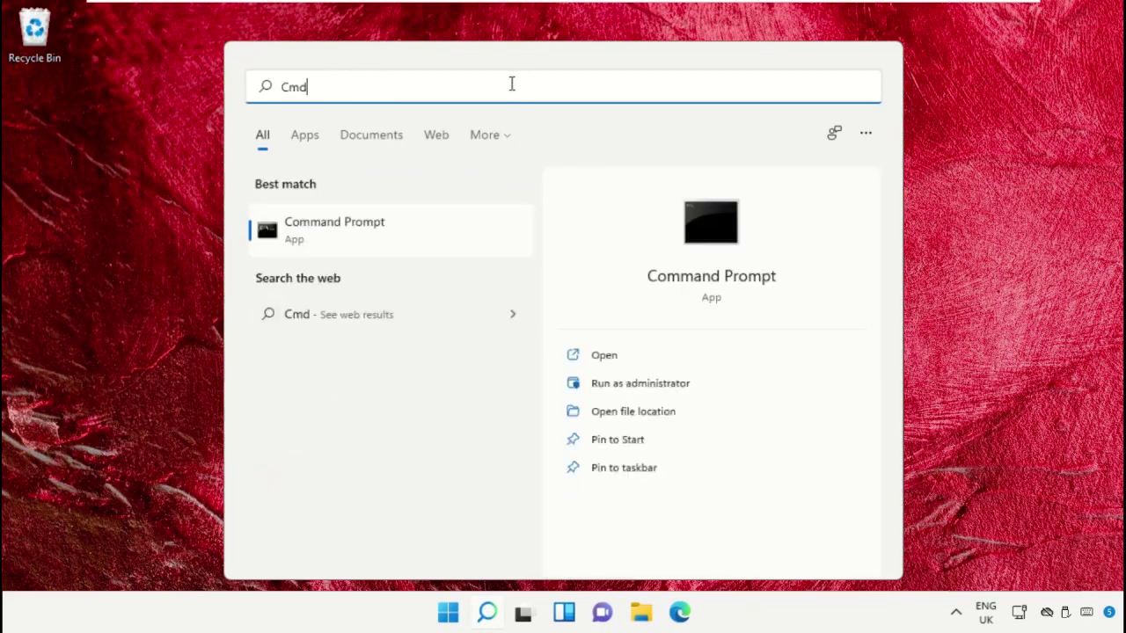
right_click(430, 244)
left_click(466, 260)
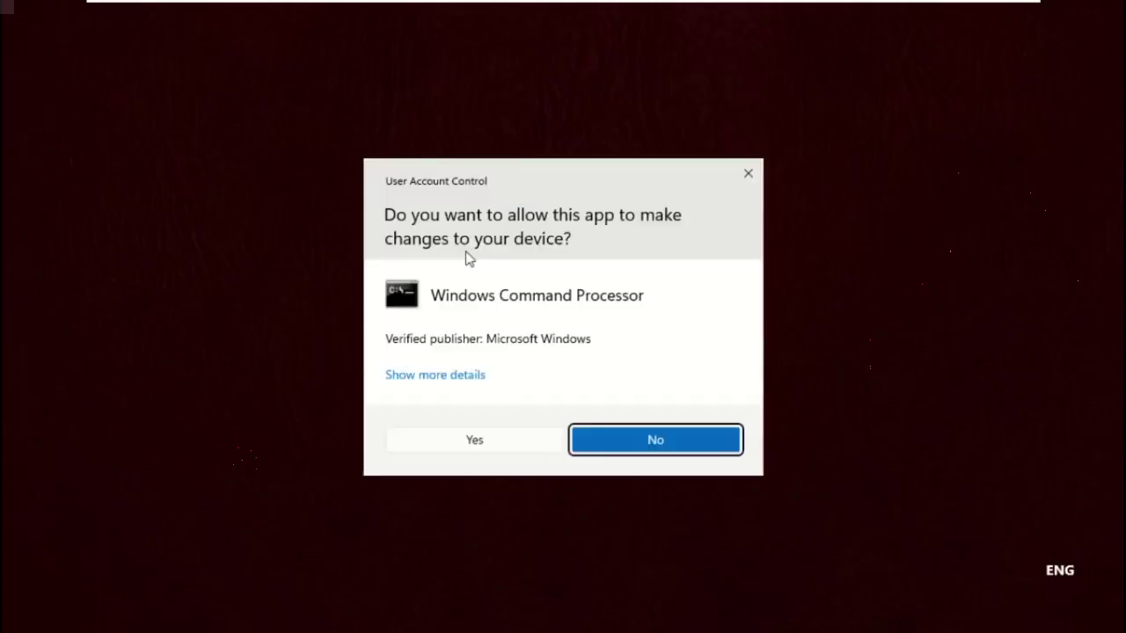
left_click(492, 442)
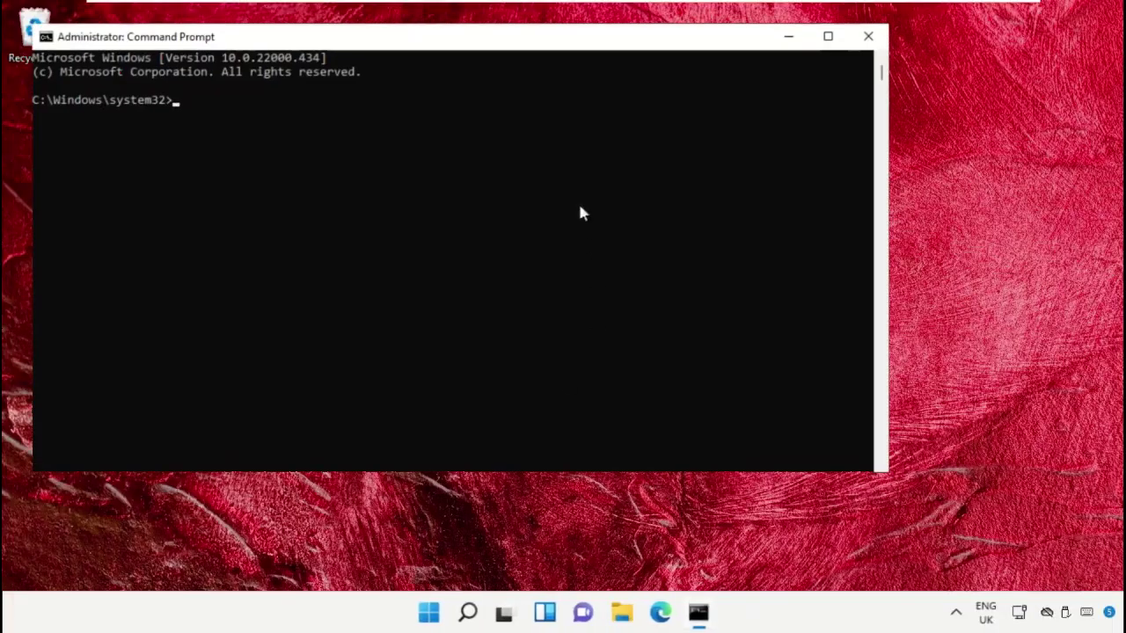
left_click_drag(563, 43, 721, 63)
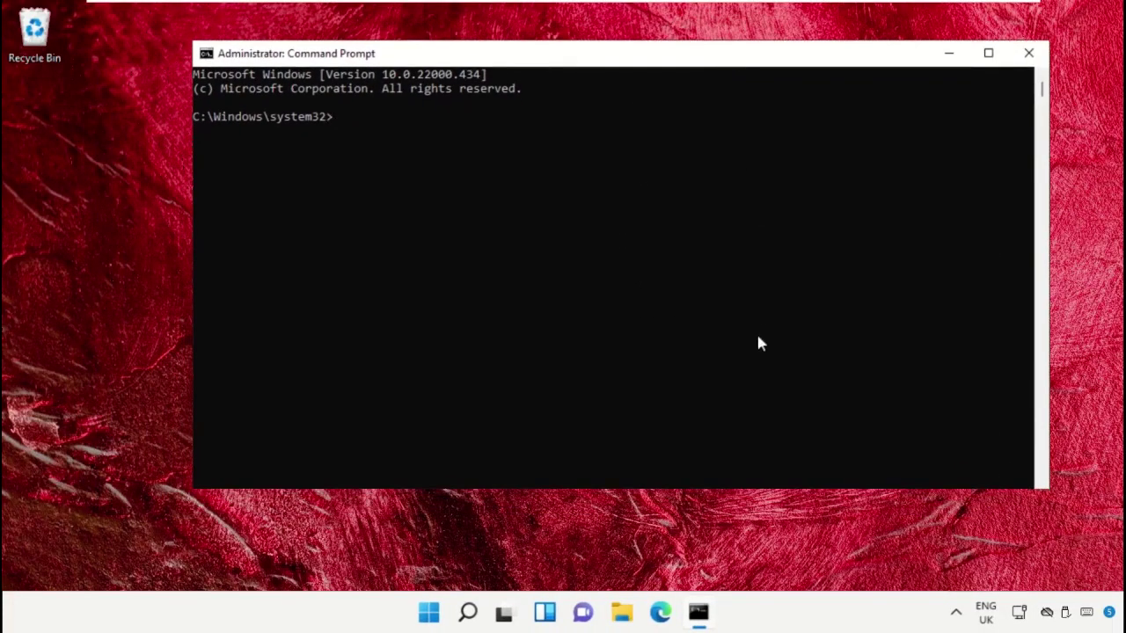
- Run chkdsk /f /r, answer Y to schedule the volume check for the next system restart and close Command Prompt
type("chkdsk /f /r")
key("Return")
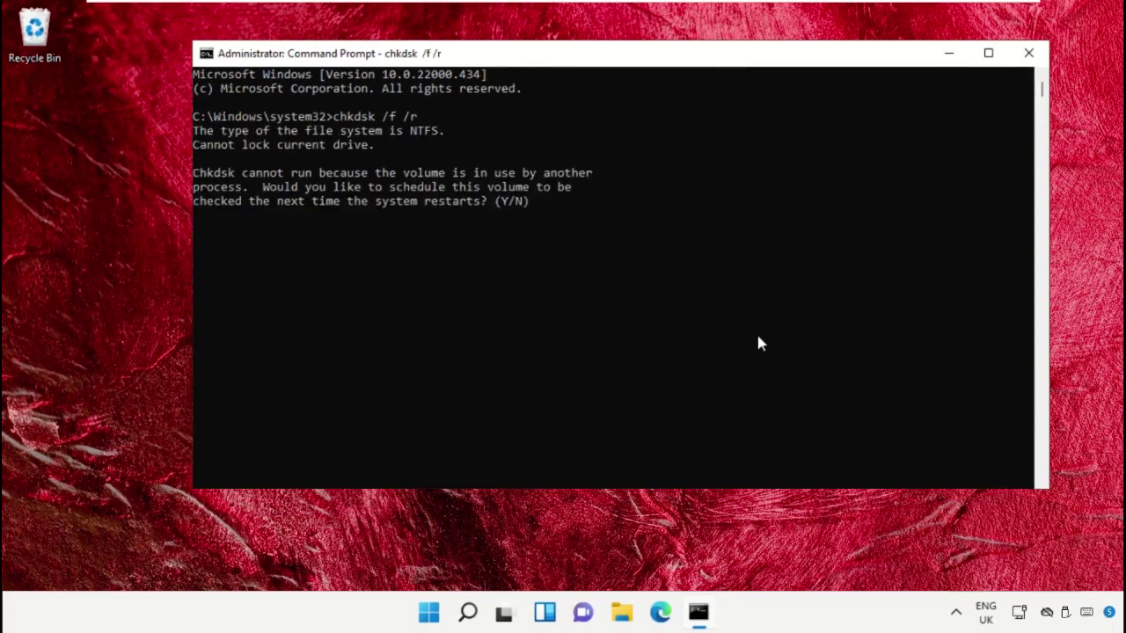
key("Return")
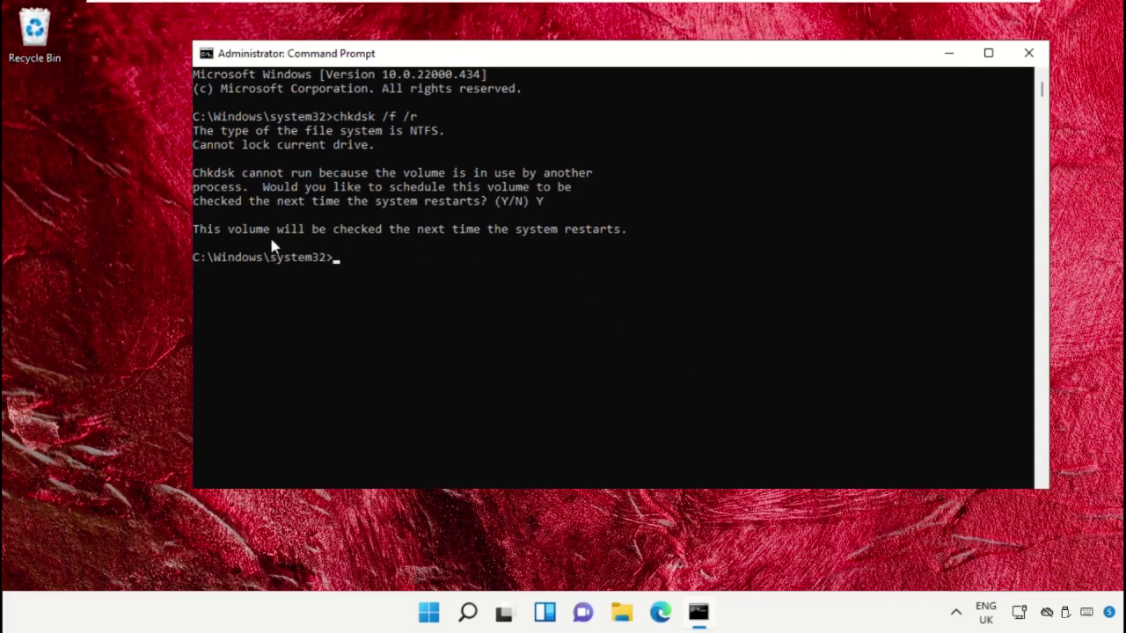
left_click_drag(195, 230, 618, 237)
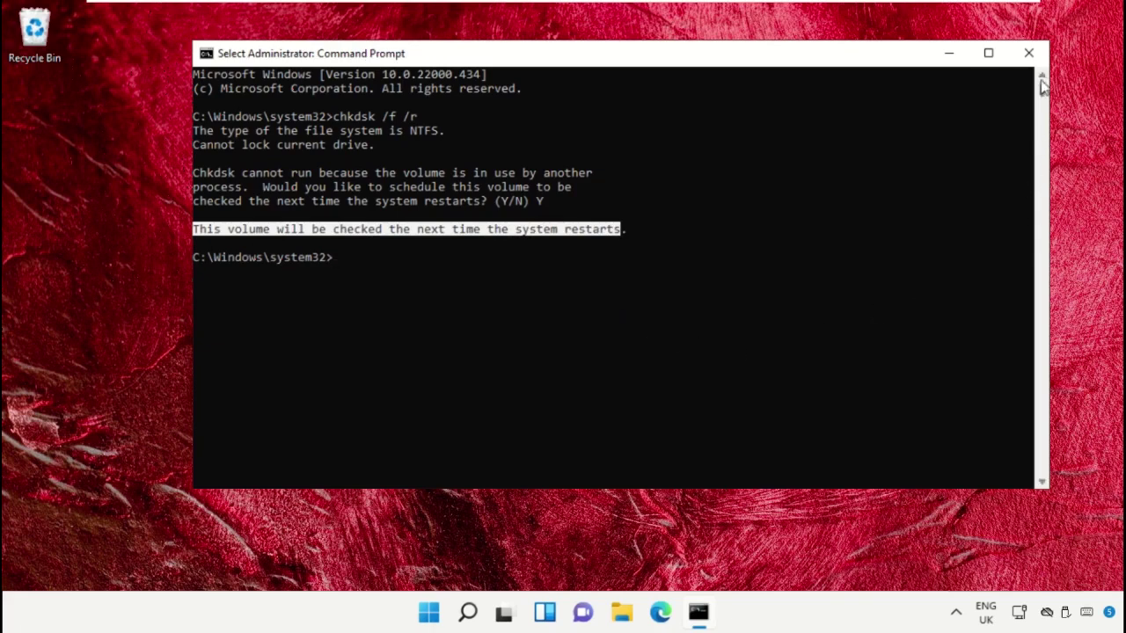
left_click(1028, 53)
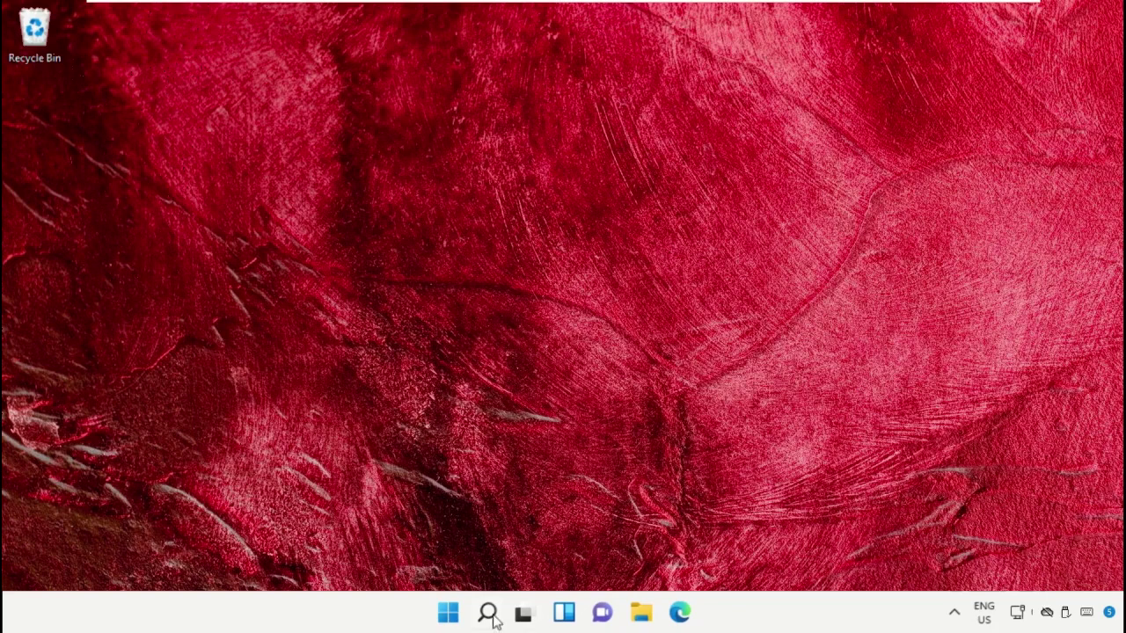
- Open the computer's power options to reach the Restart choice
left_click(447, 612)
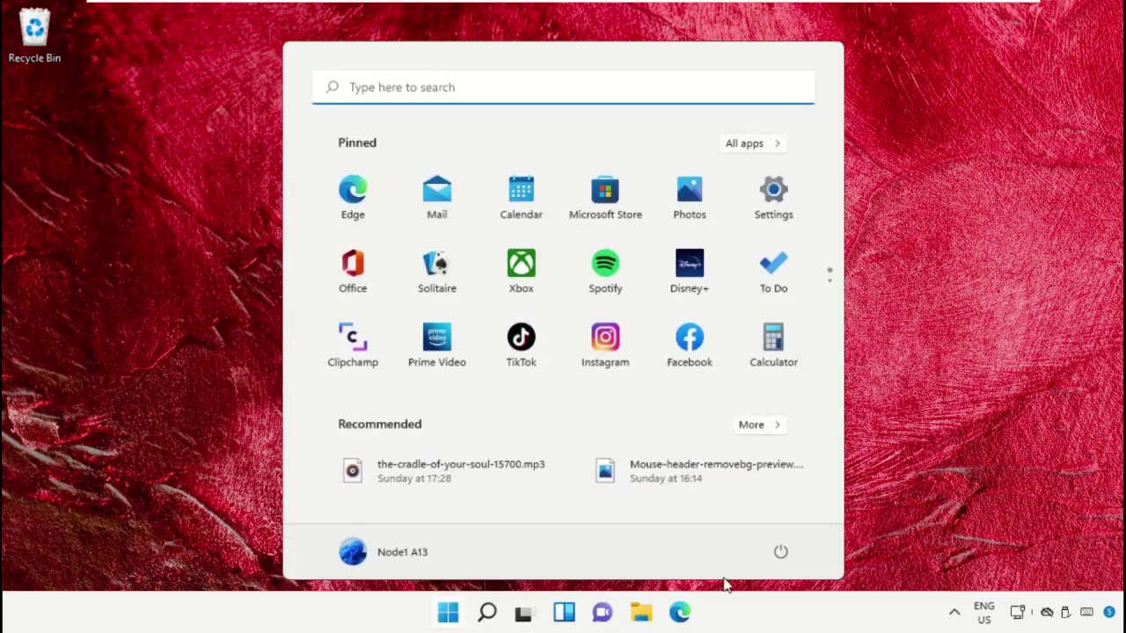
left_click(781, 554)
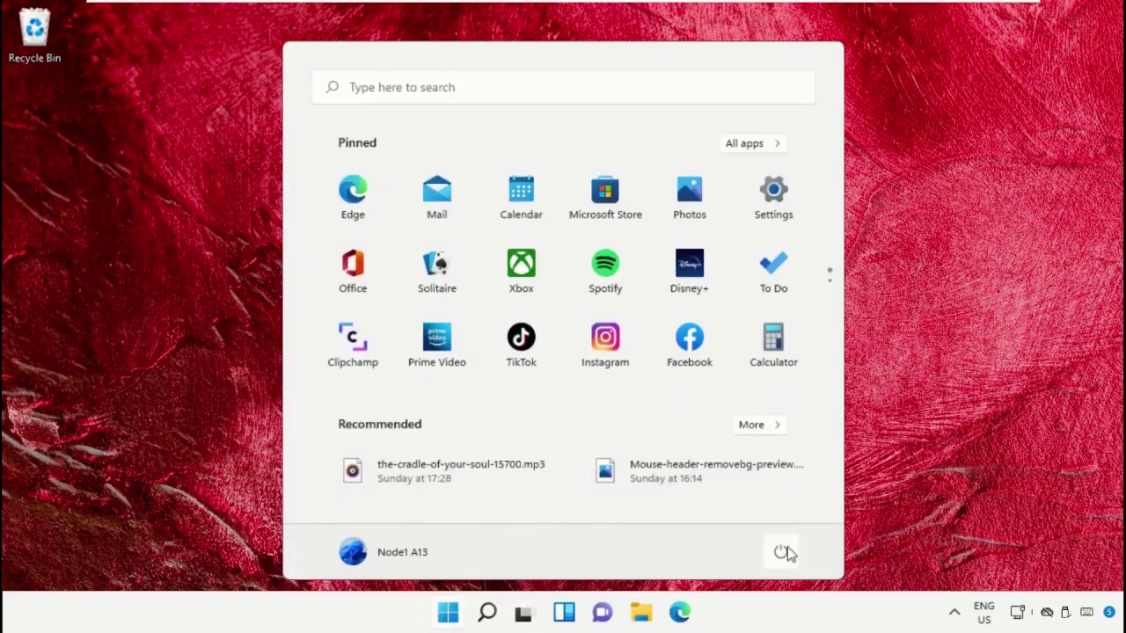
left_click(782, 552)
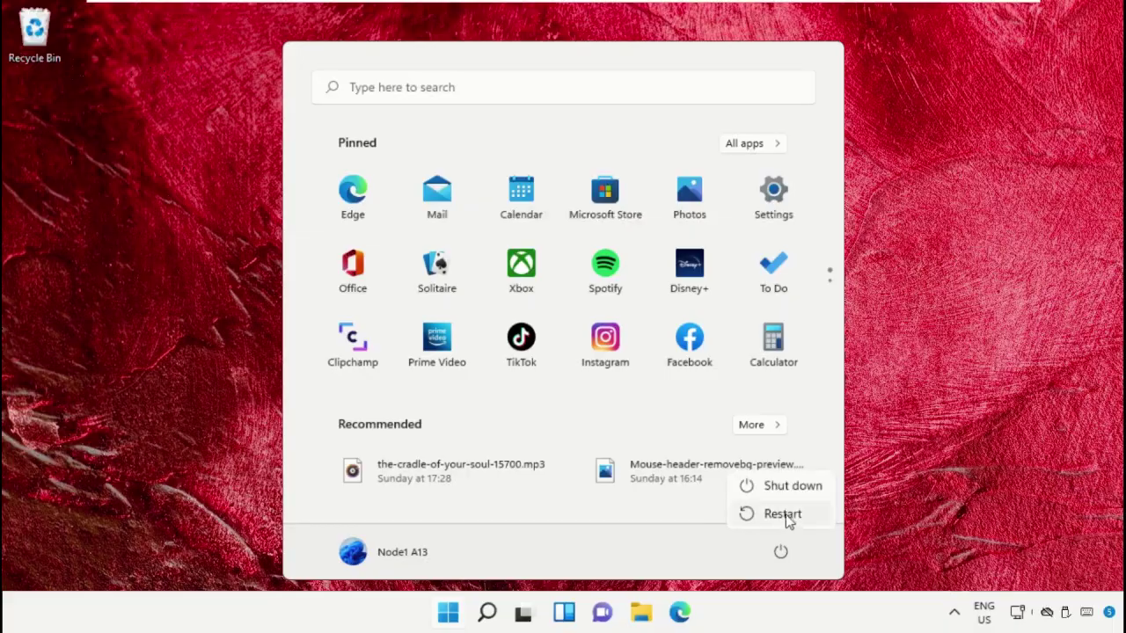